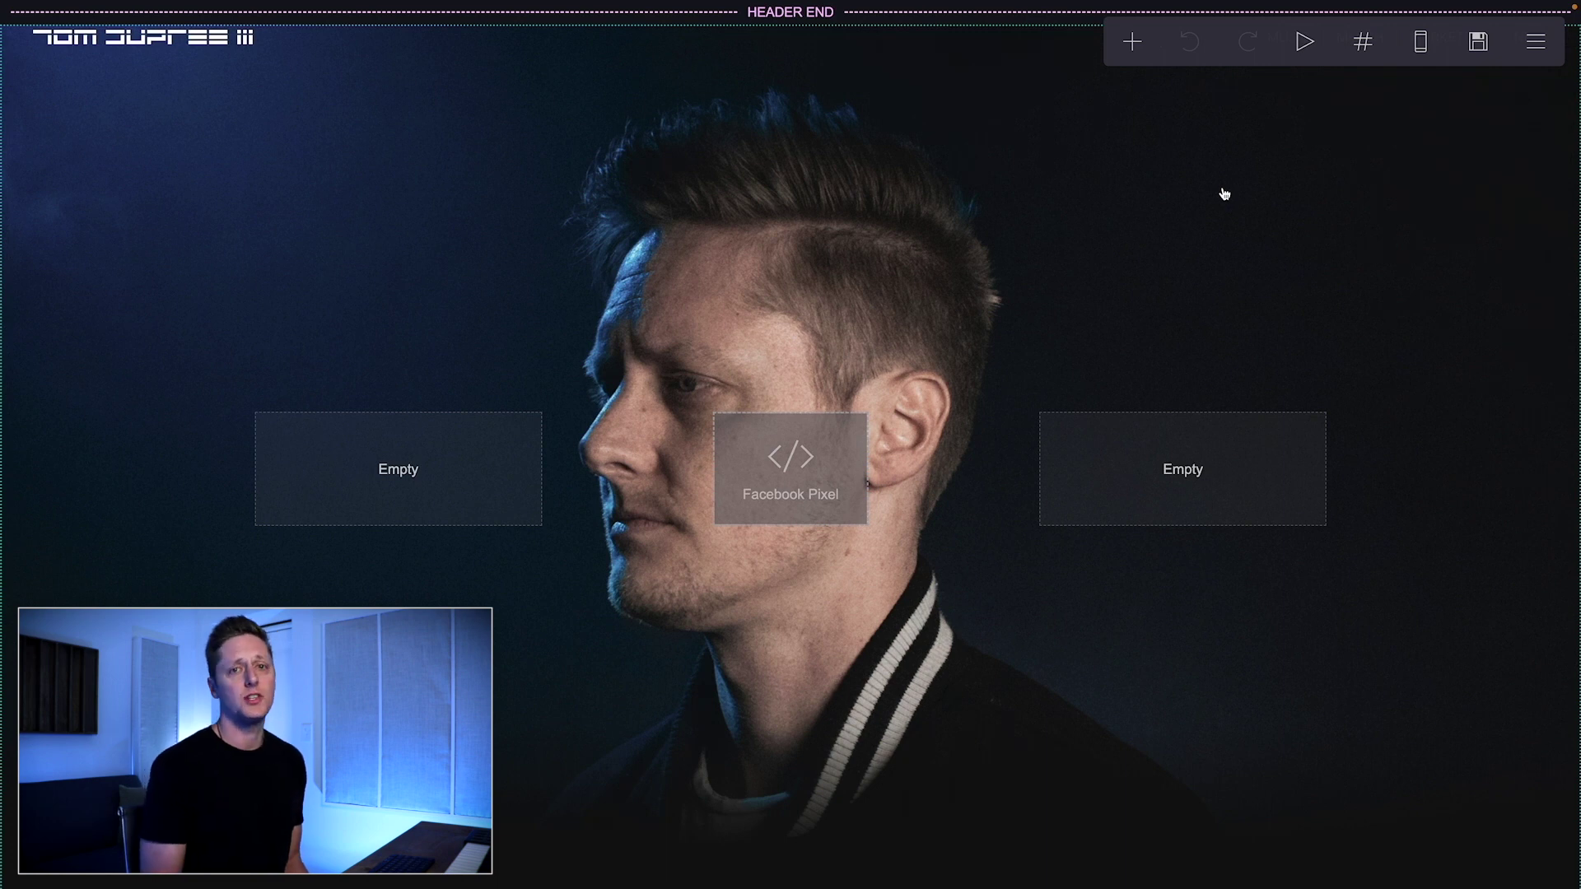
- Select the hero container, scroll down, and switch to the phone-sized preview
click(1167, 183)
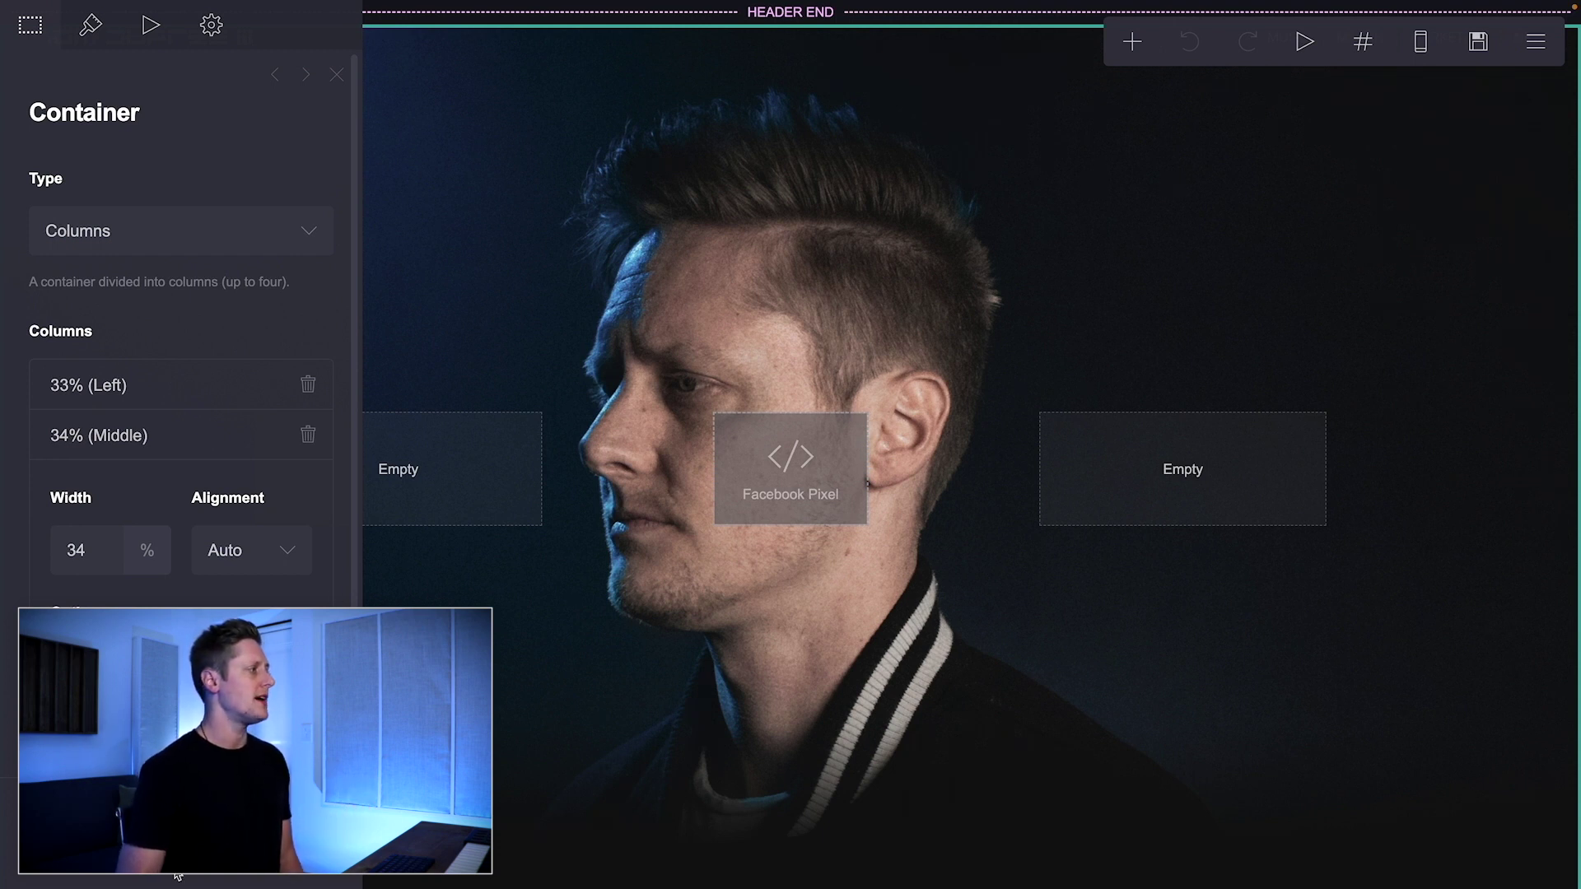
scroll(727, 420, down, 12)
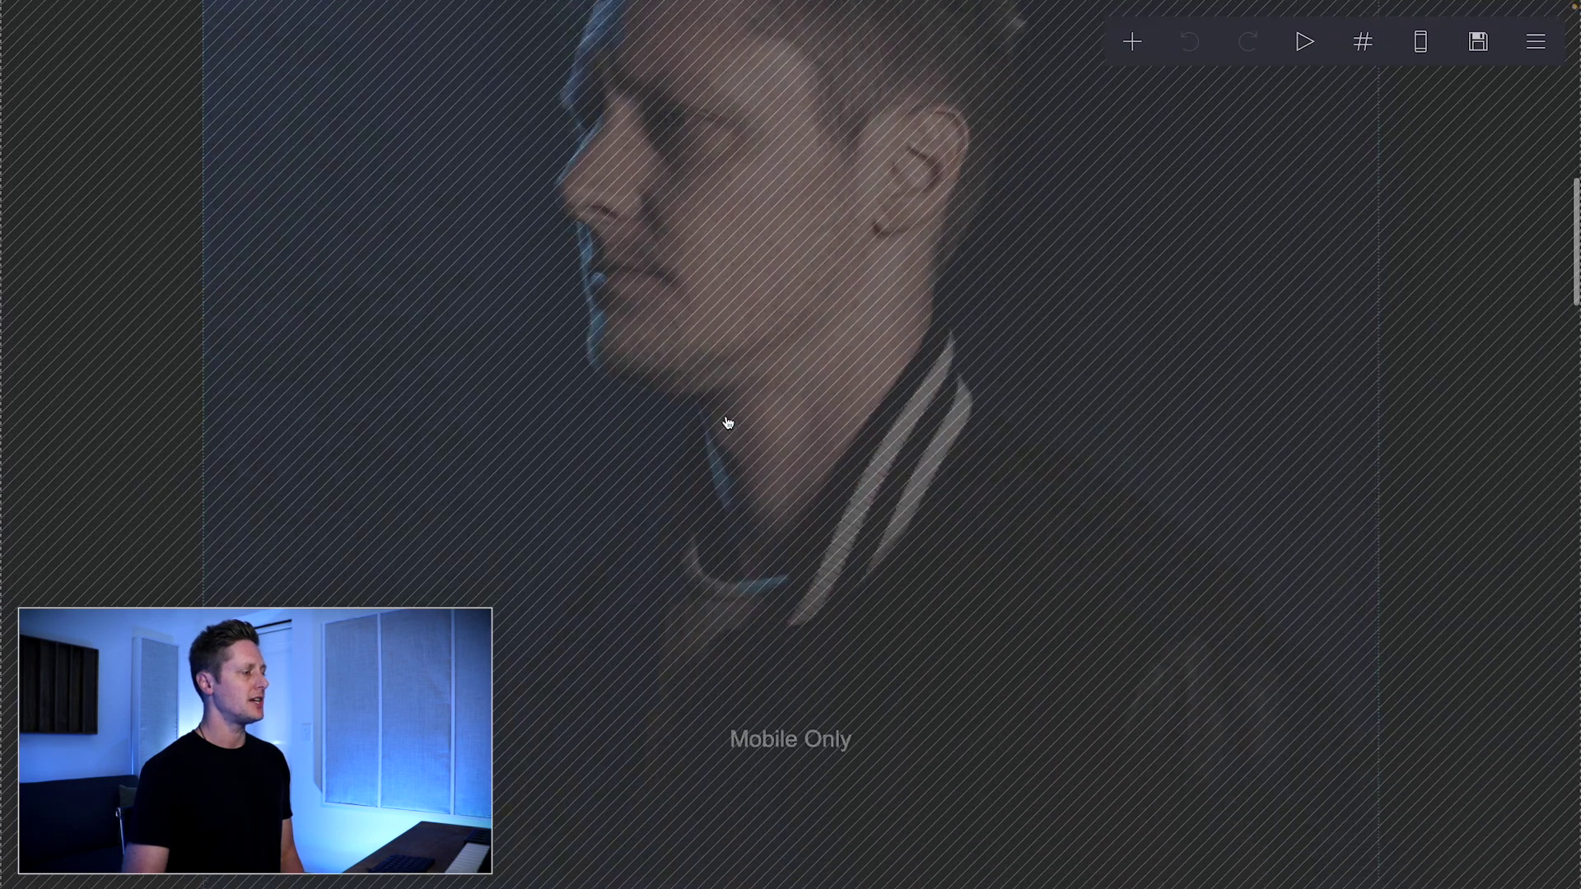
scroll(728, 423, down, 6)
scroll(727, 422, down, 2)
click(1422, 44)
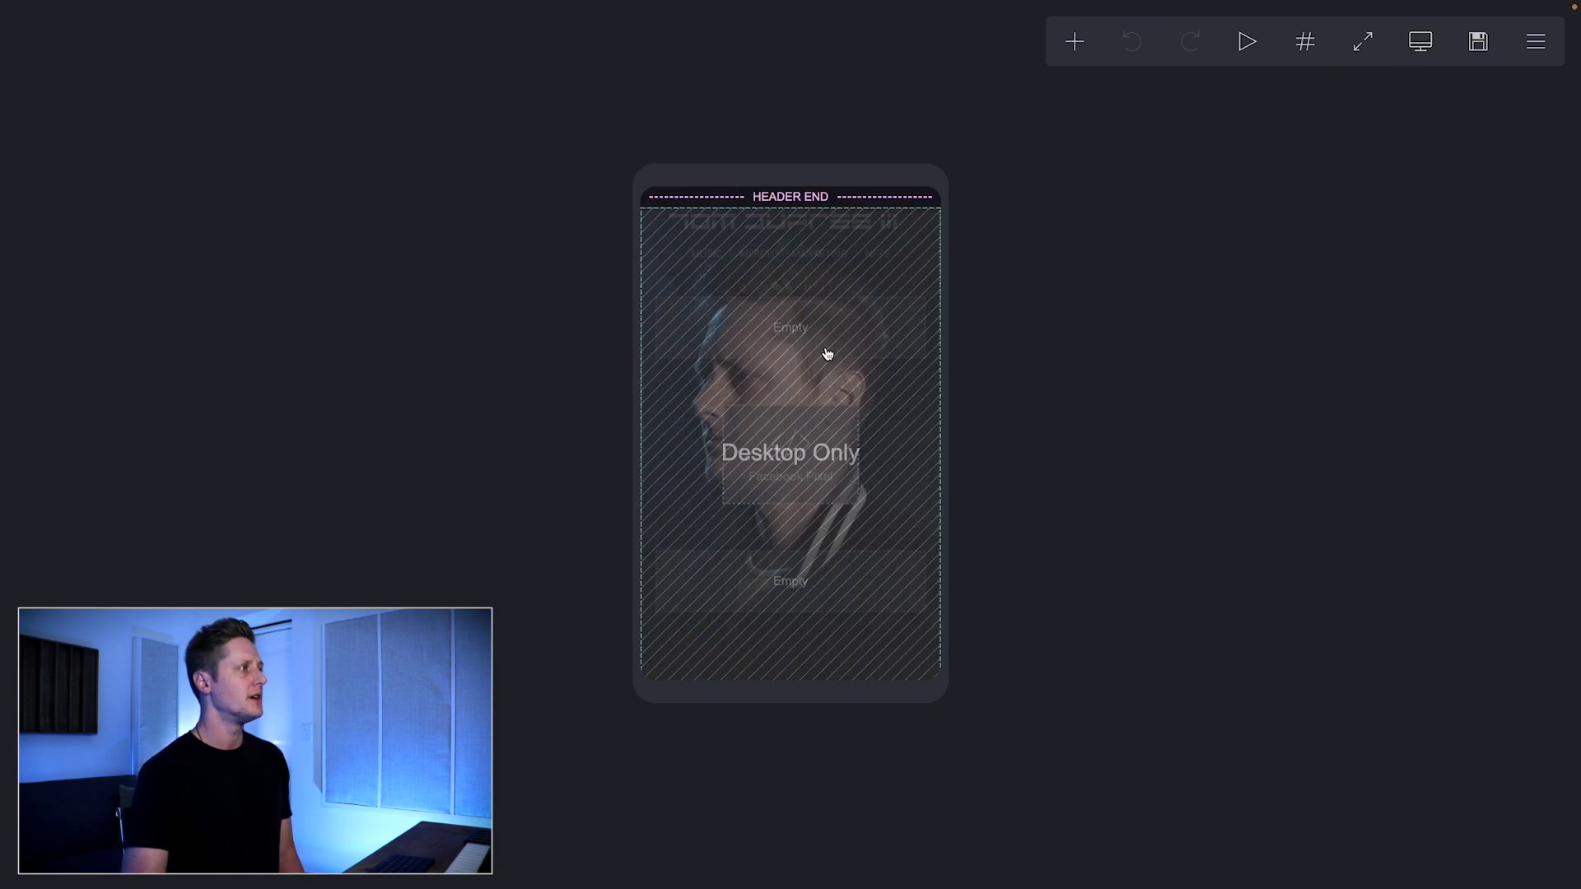
- Scroll through the mobile preview, then return to desktop view with Ctrl+Shift+M
scroll(824, 352, down, 8)
scroll(828, 353, up, 1)
scroll(827, 354, up, 3)
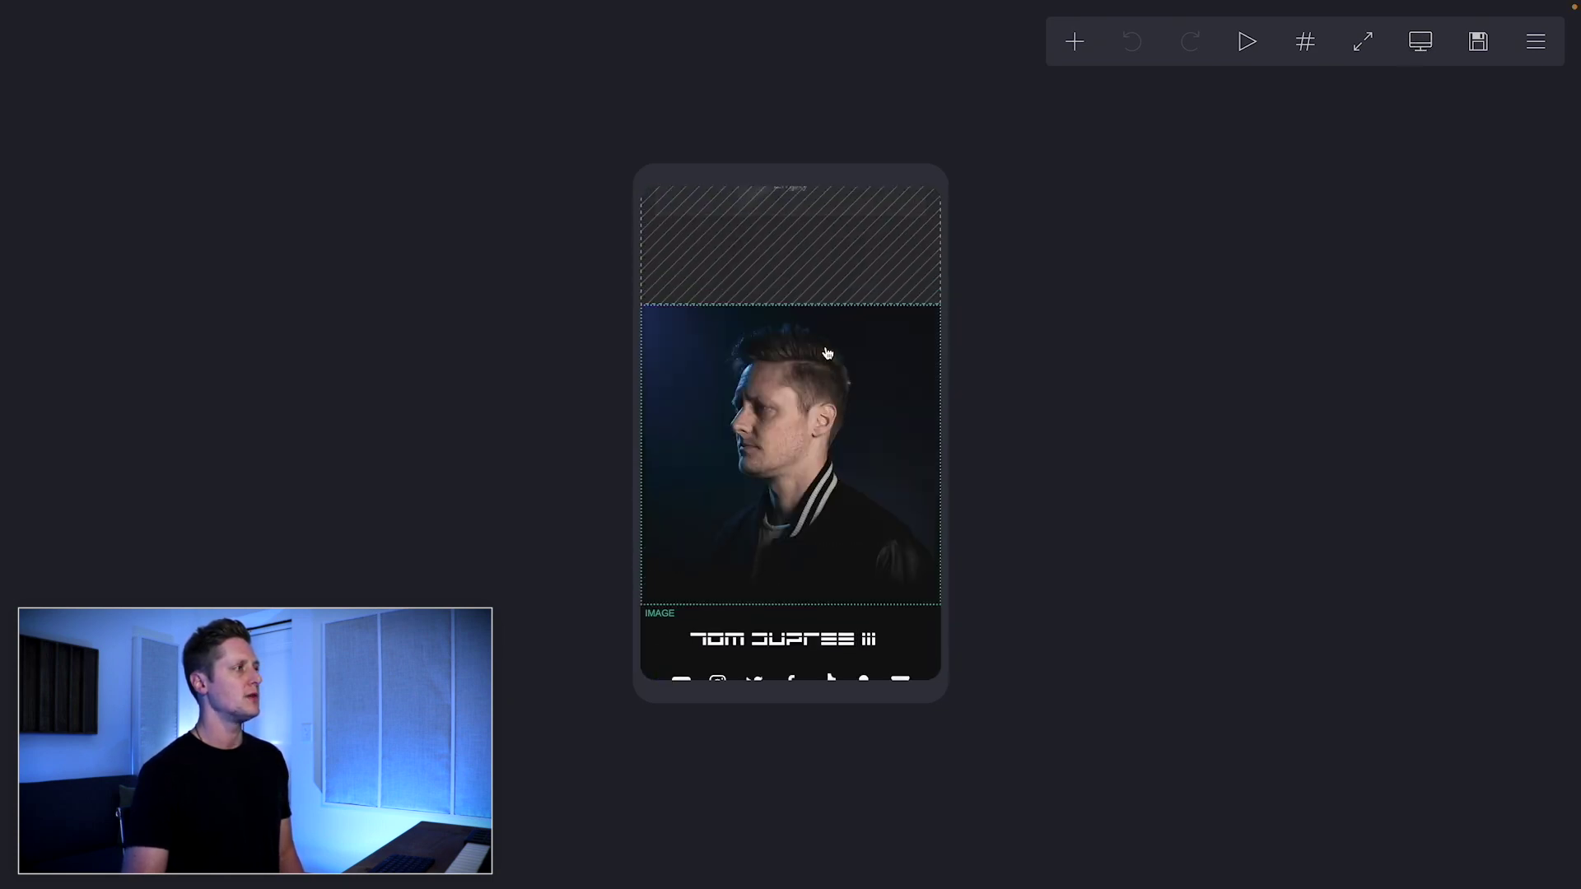
scroll(827, 353, down, 5)
scroll(827, 354, up, 9)
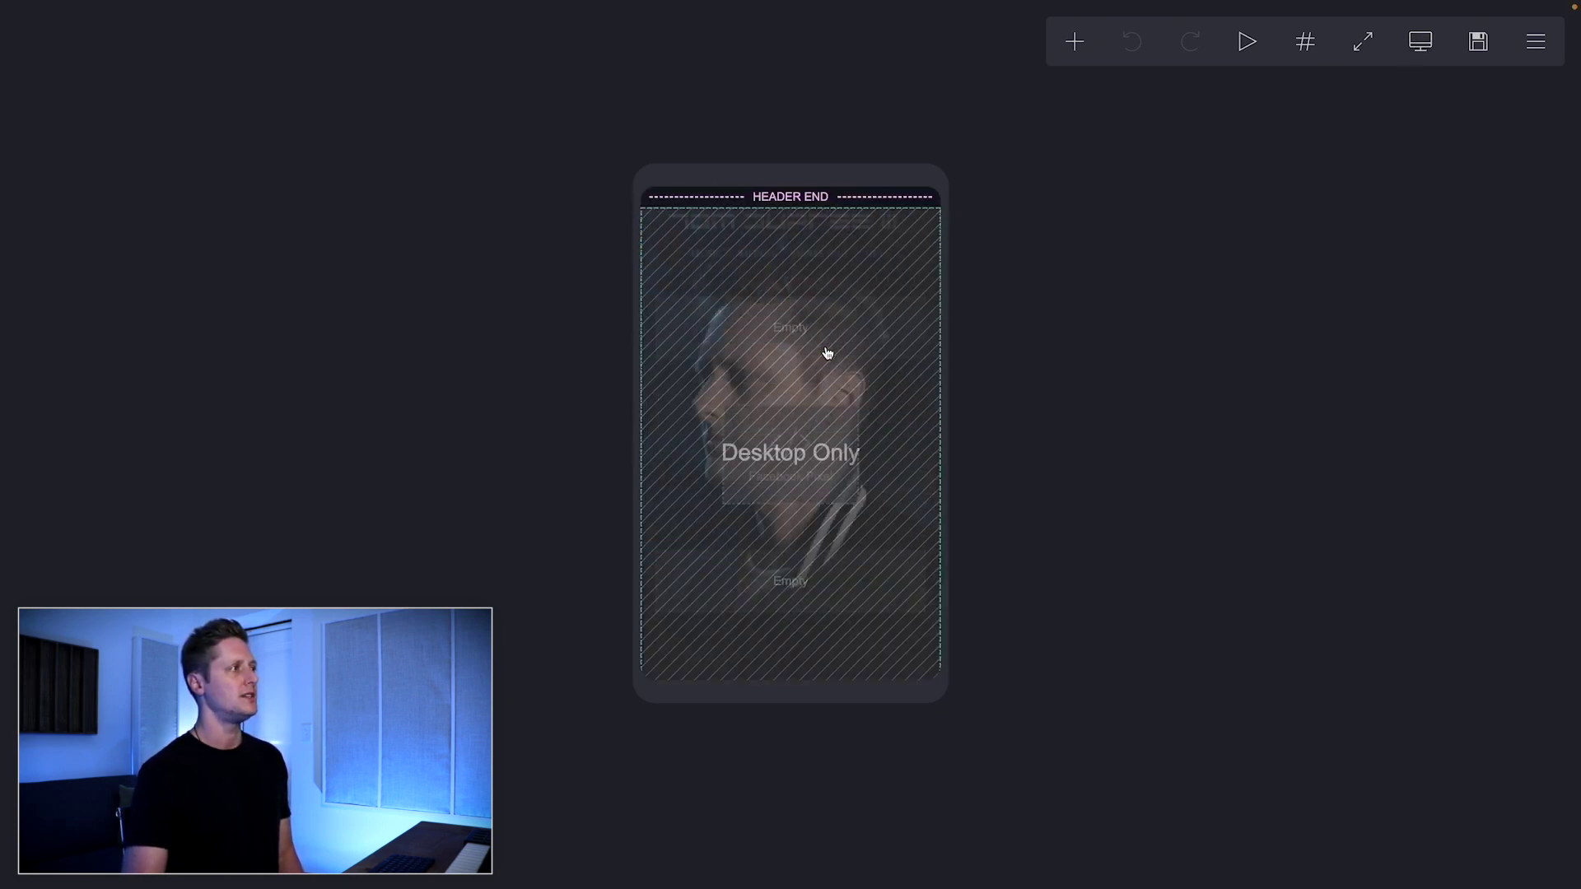
key(ctrl+shift+m)
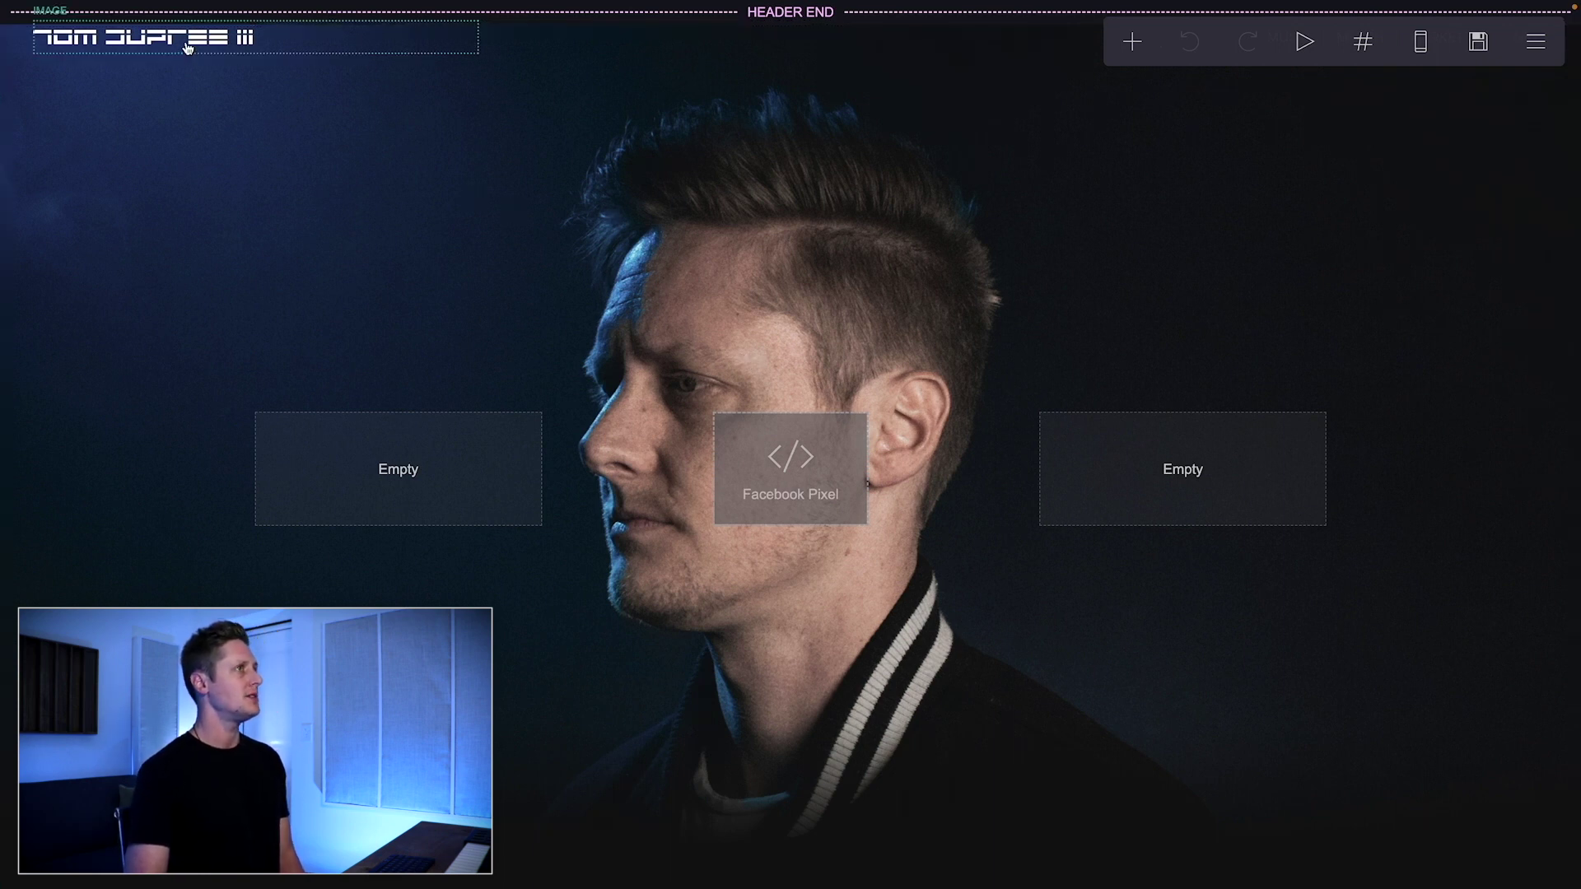
- Dock the site settings panel on the right, then open the hero's three-column container settings
click(1478, 41)
click(303, 75)
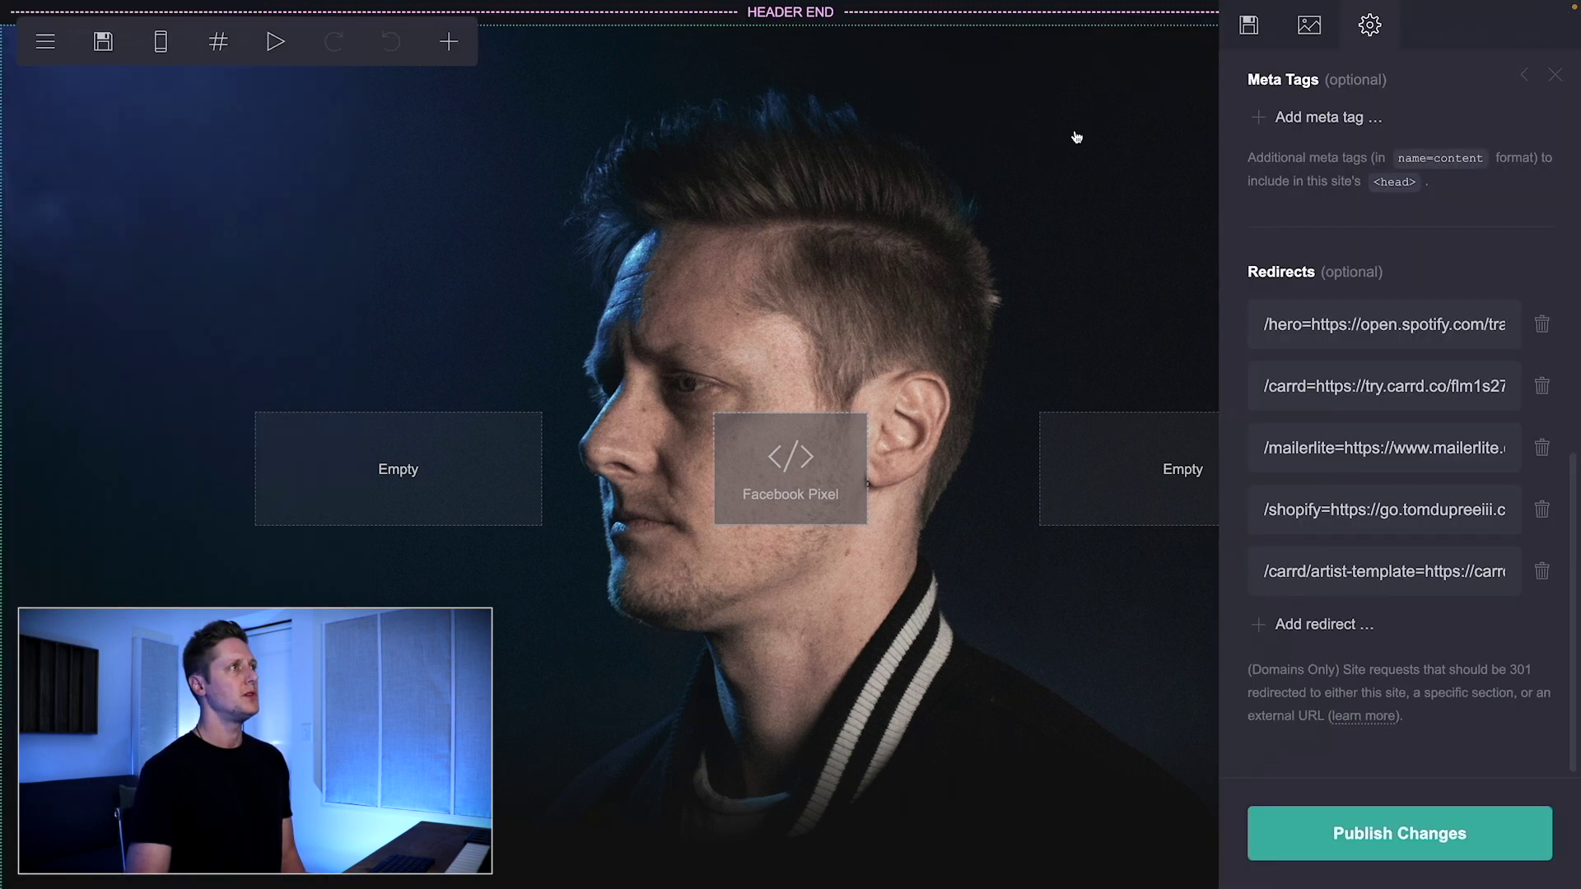
click(1555, 75)
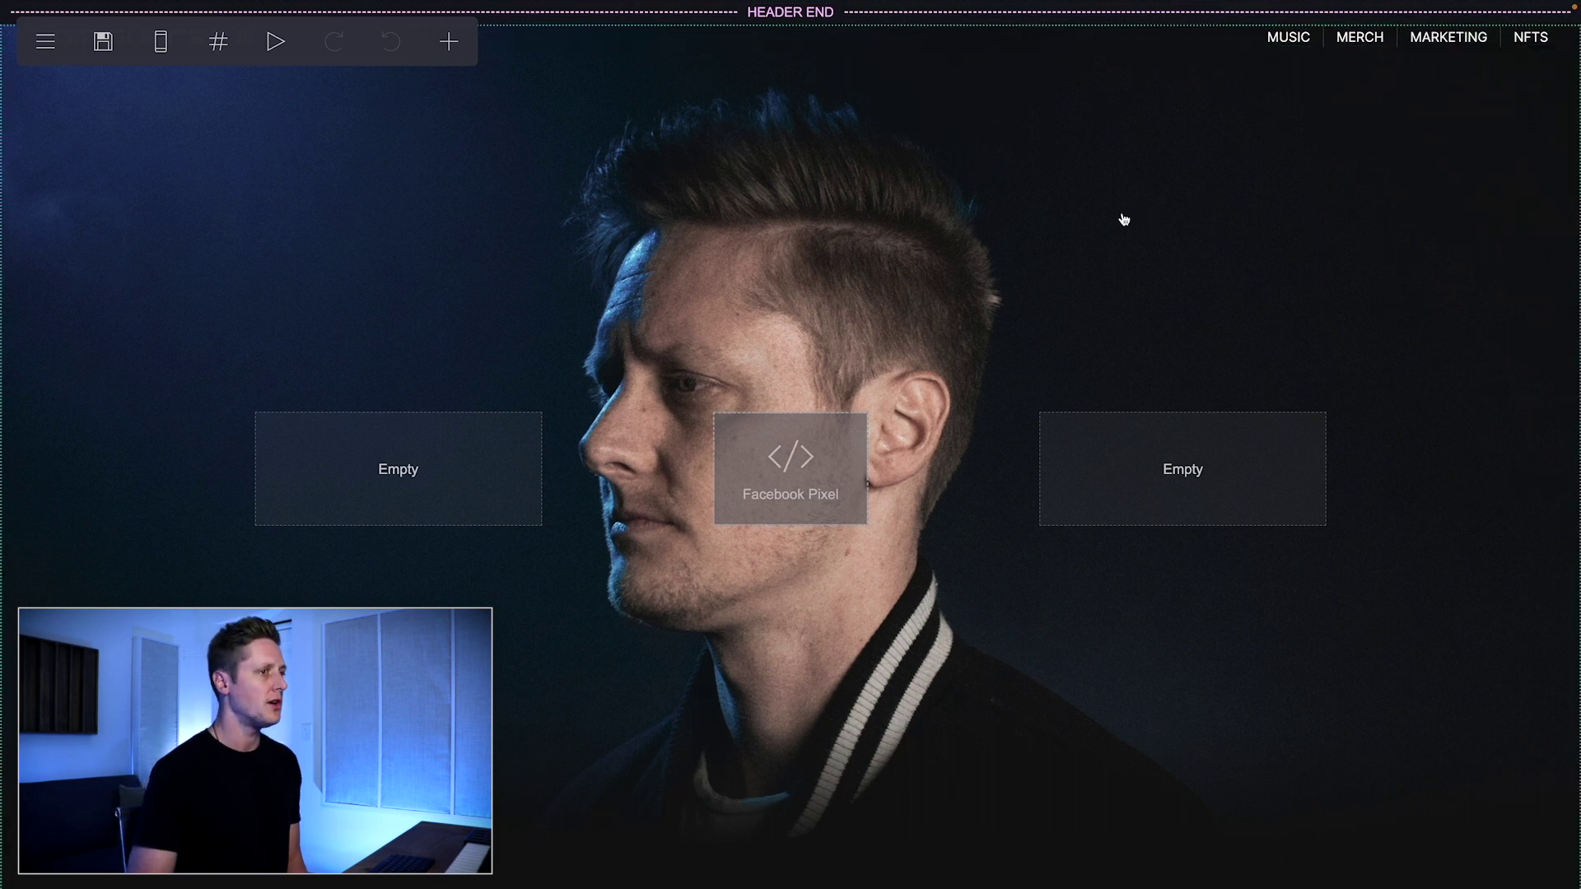
scroll(1161, 216, down, 15)
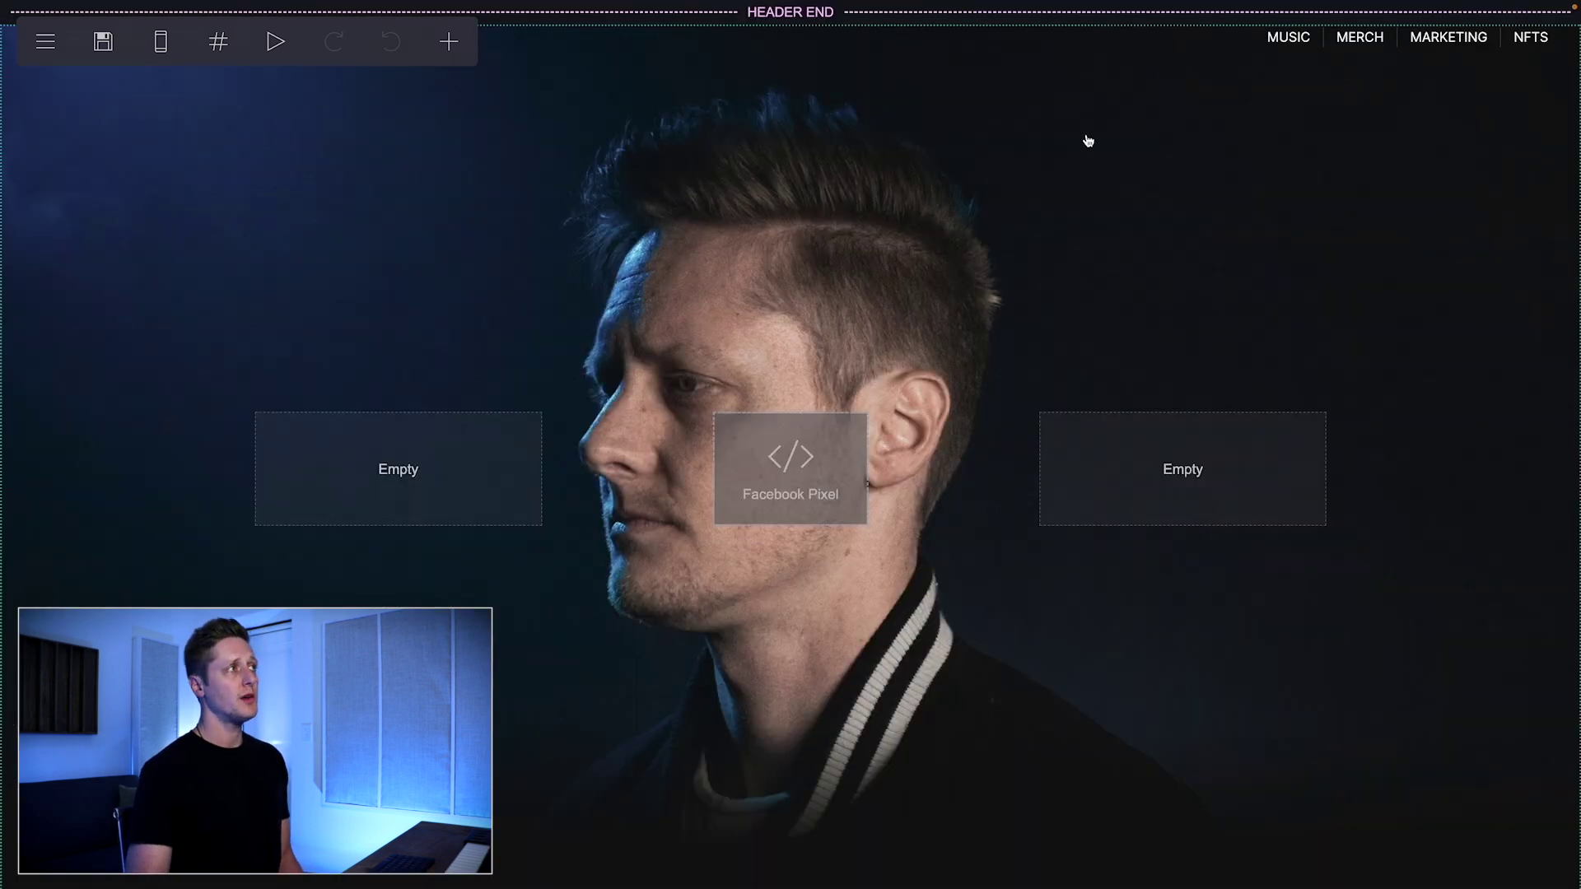
click(1087, 141)
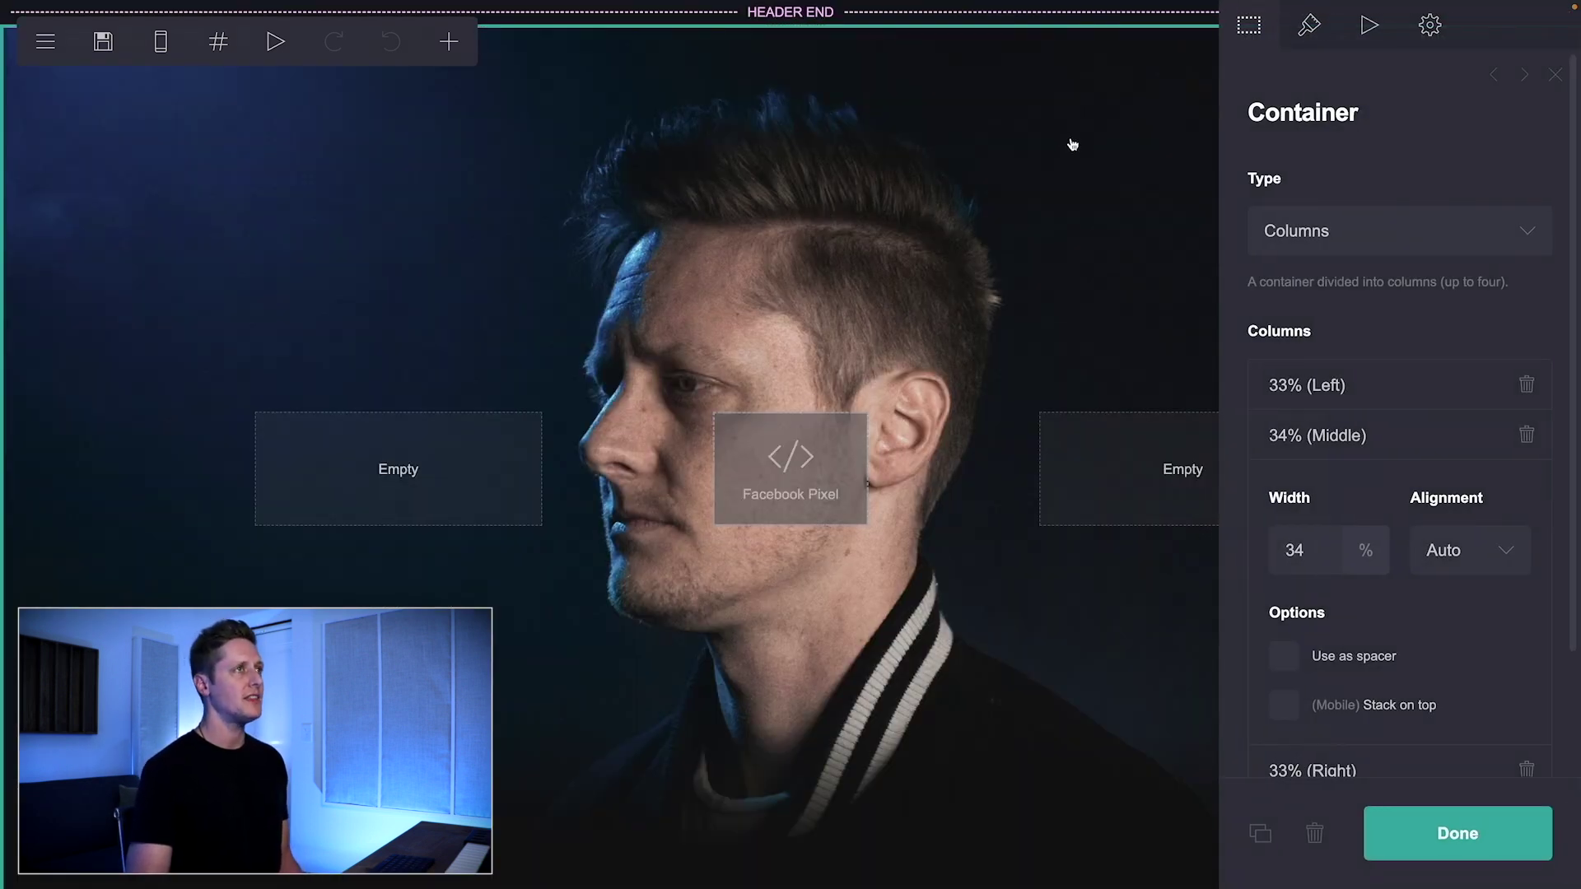
- Keep the hero container's Visibility at Desktop Only and finish with Done
click(1434, 30)
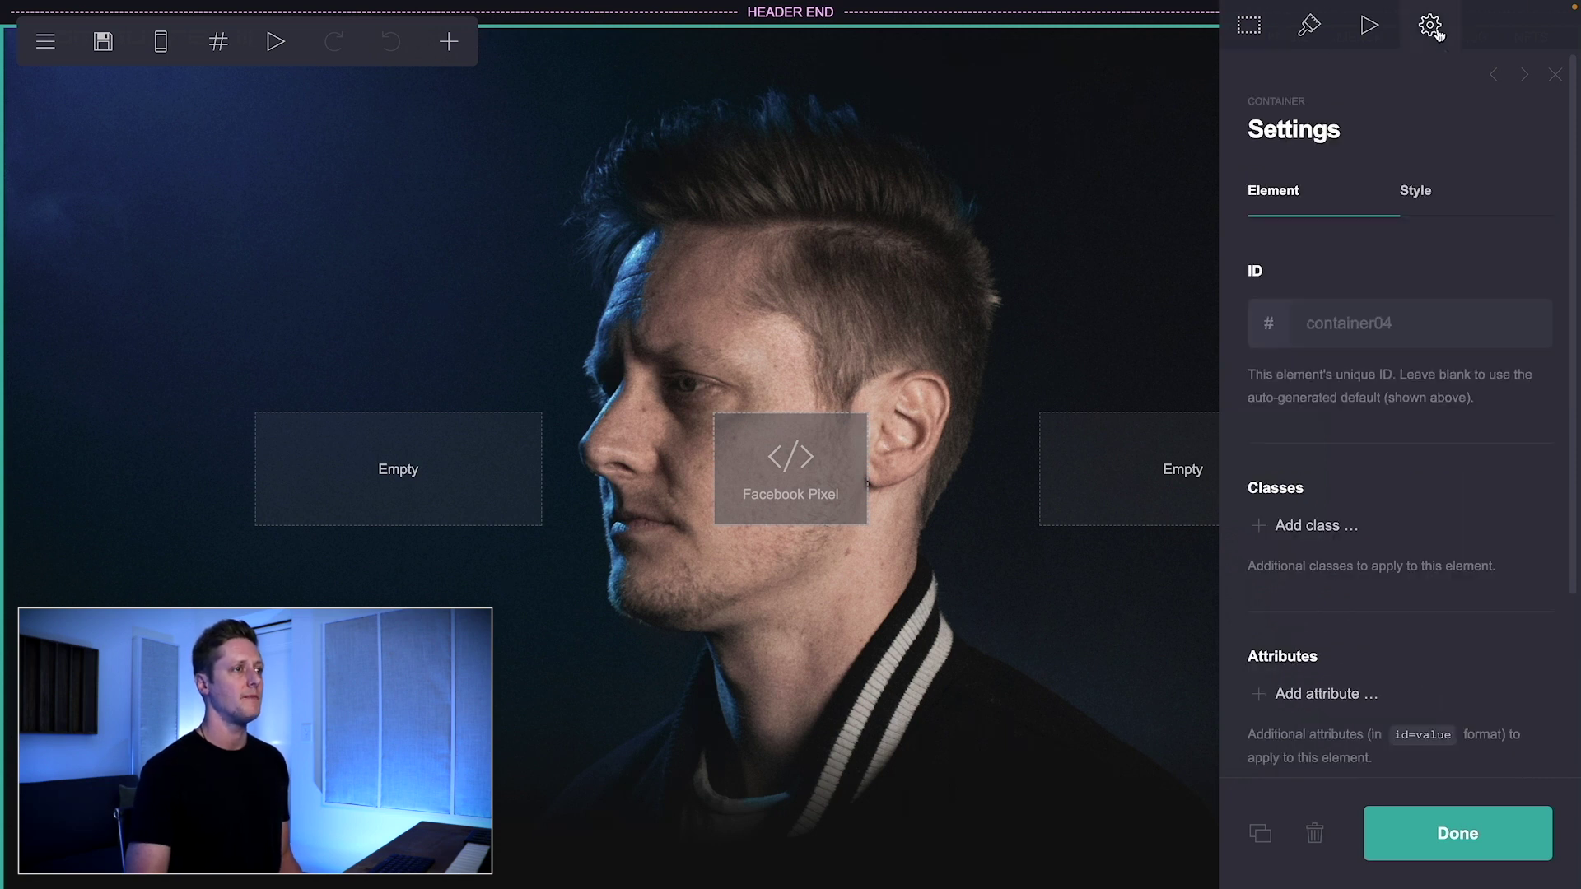
scroll(1380, 325, down, 3)
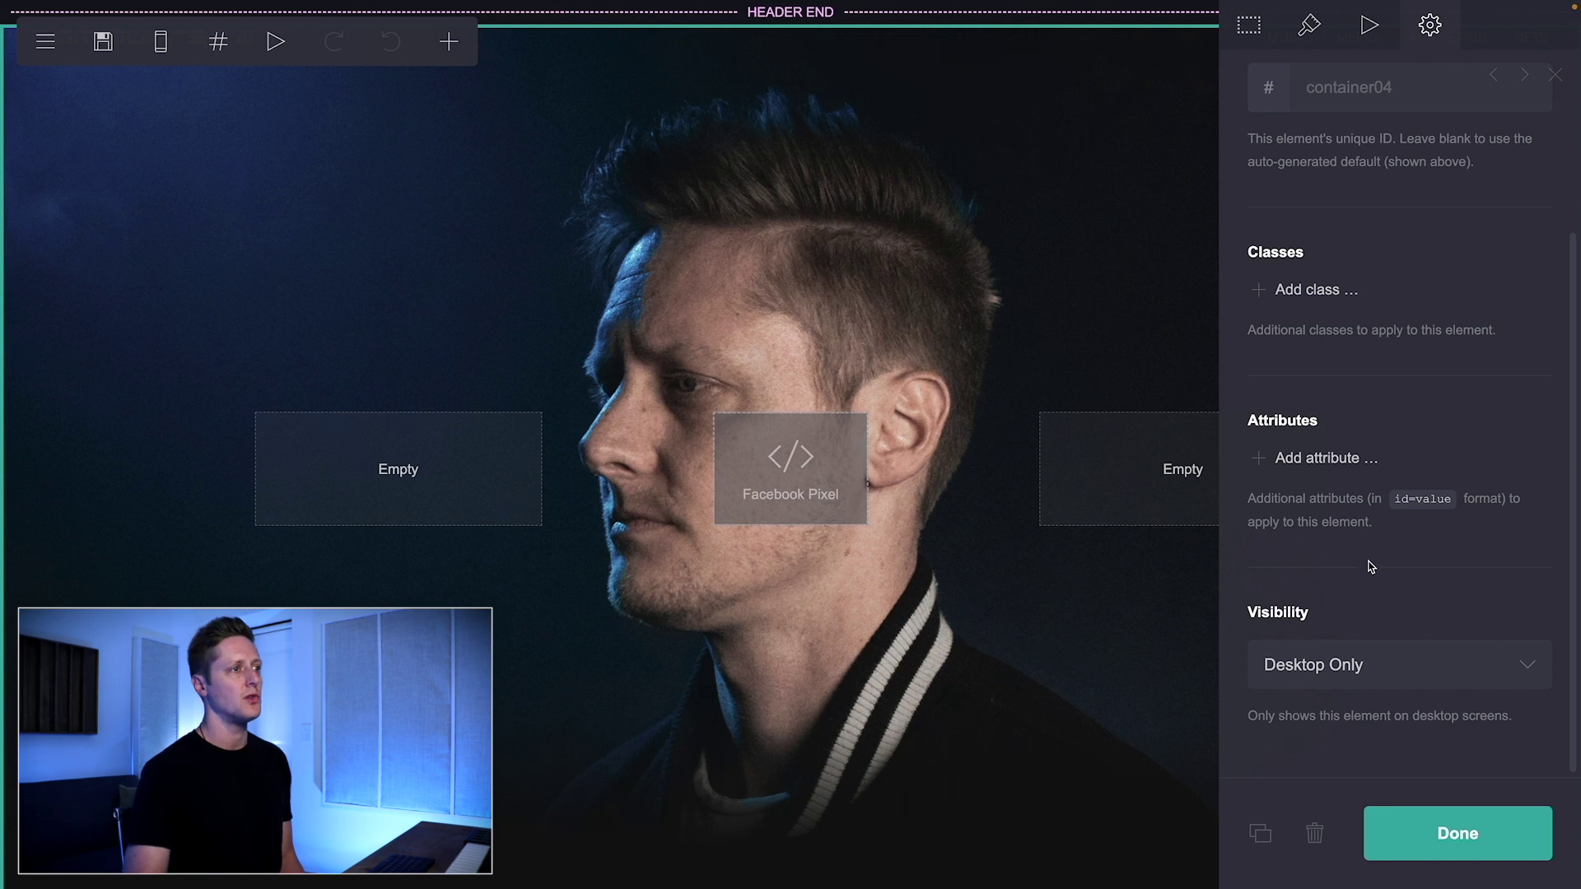
click(1508, 667)
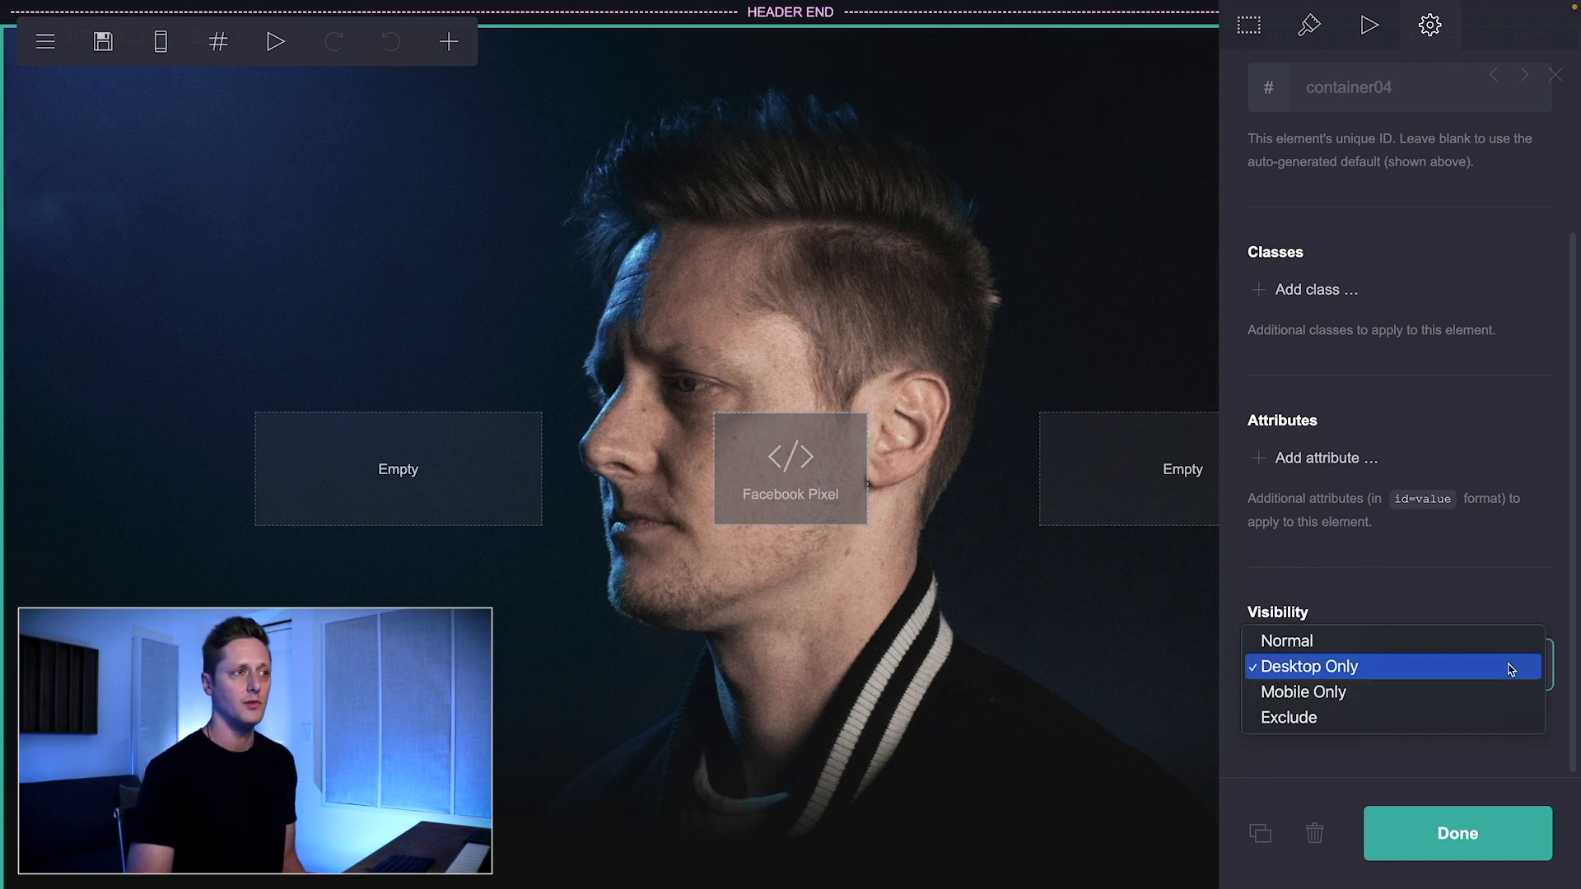
click(1514, 566)
click(1485, 828)
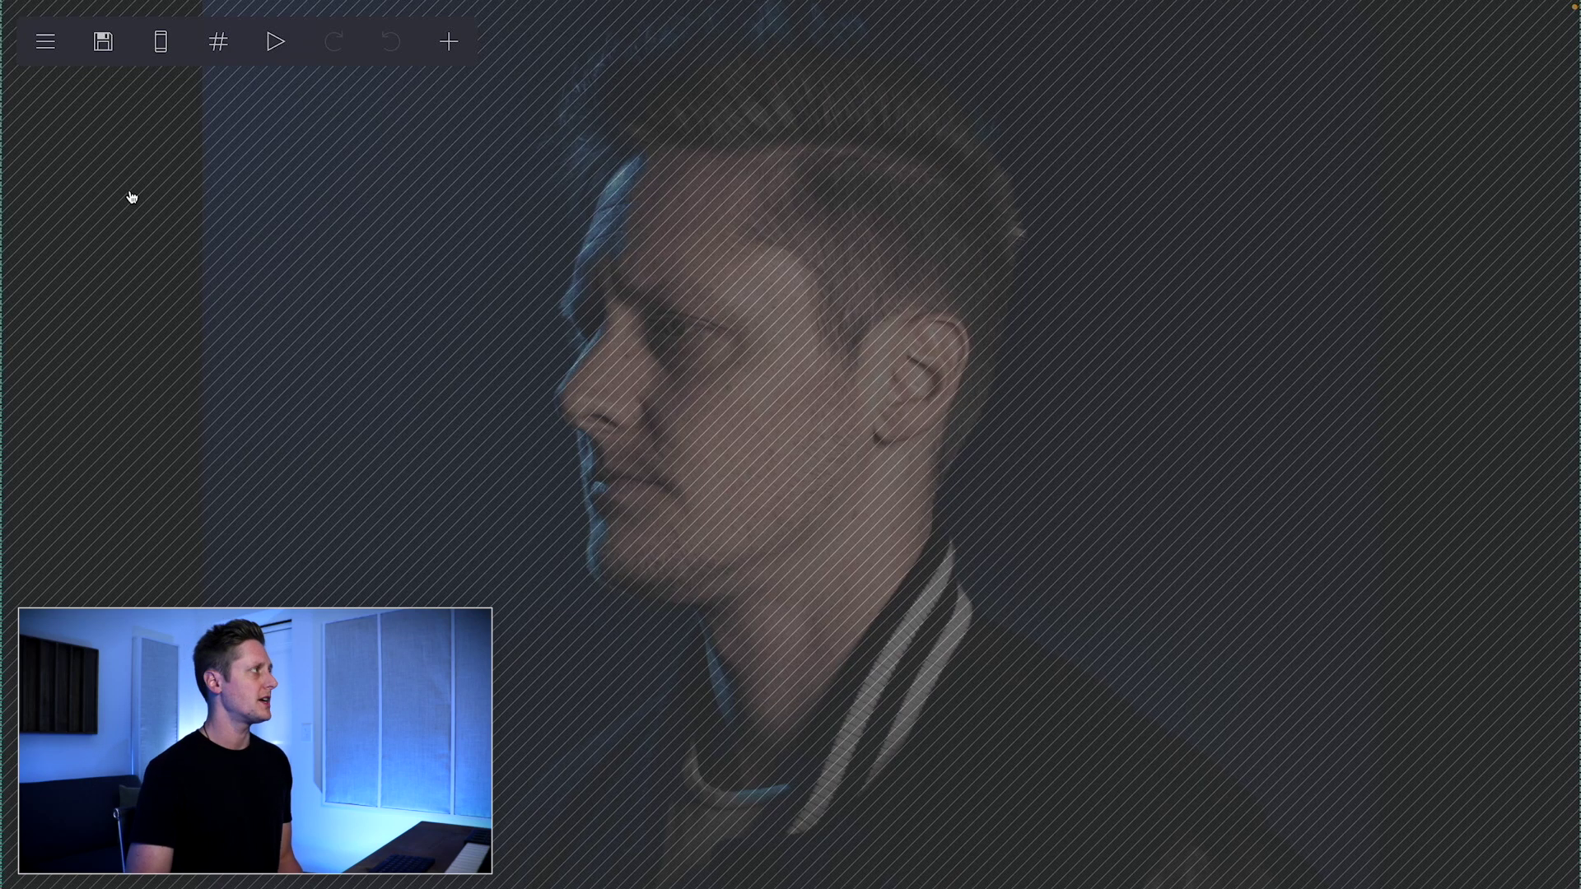
- Set the hatched portrait container's Visibility to Mobile Only
click(131, 196)
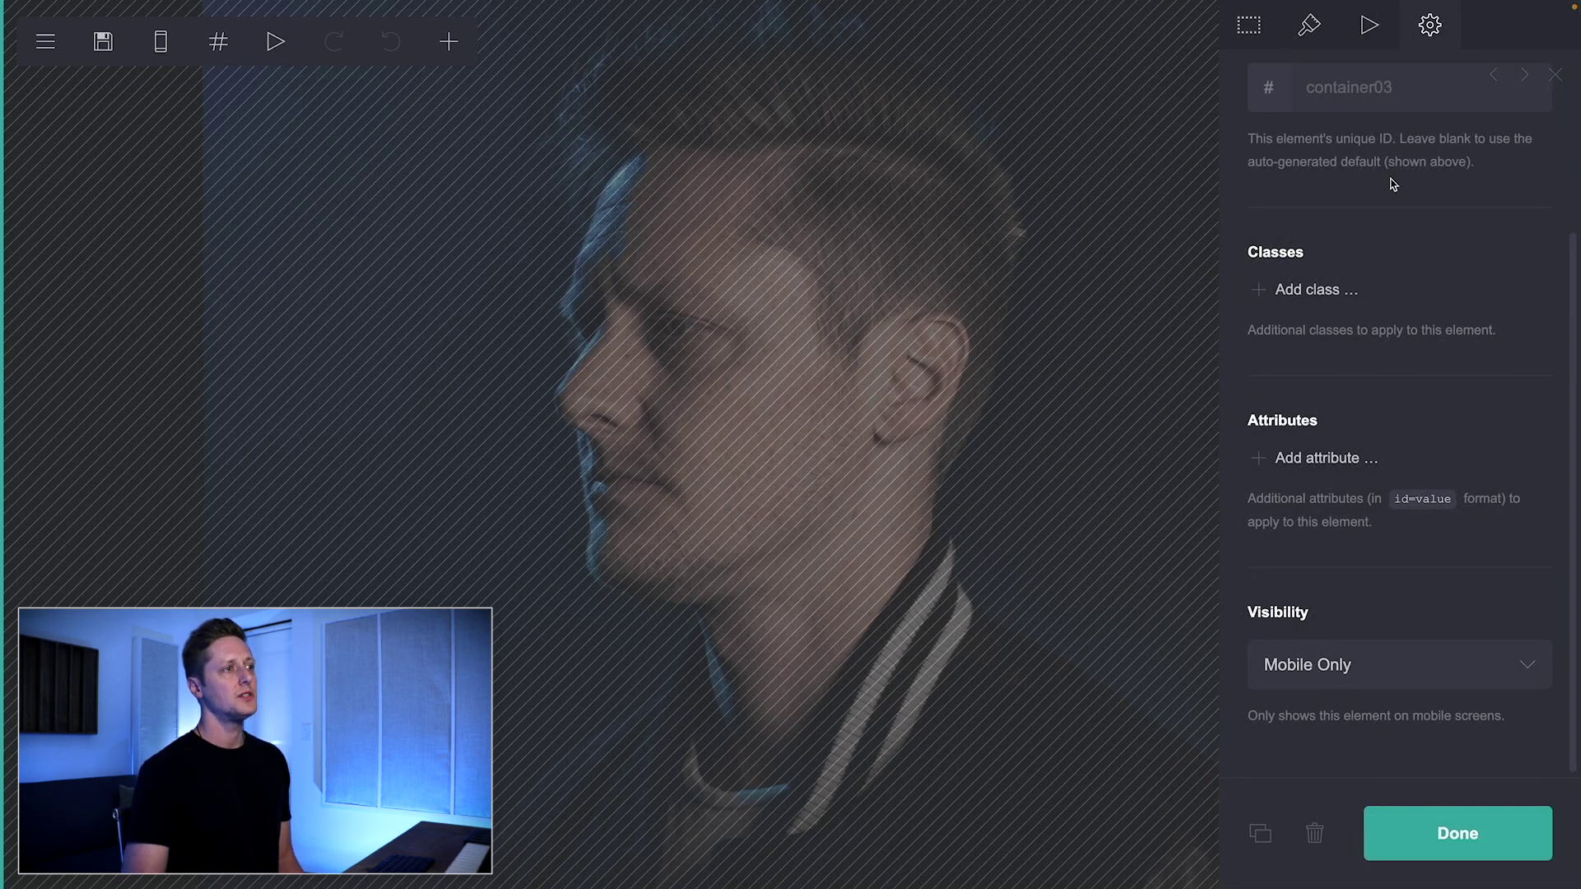
click(1402, 679)
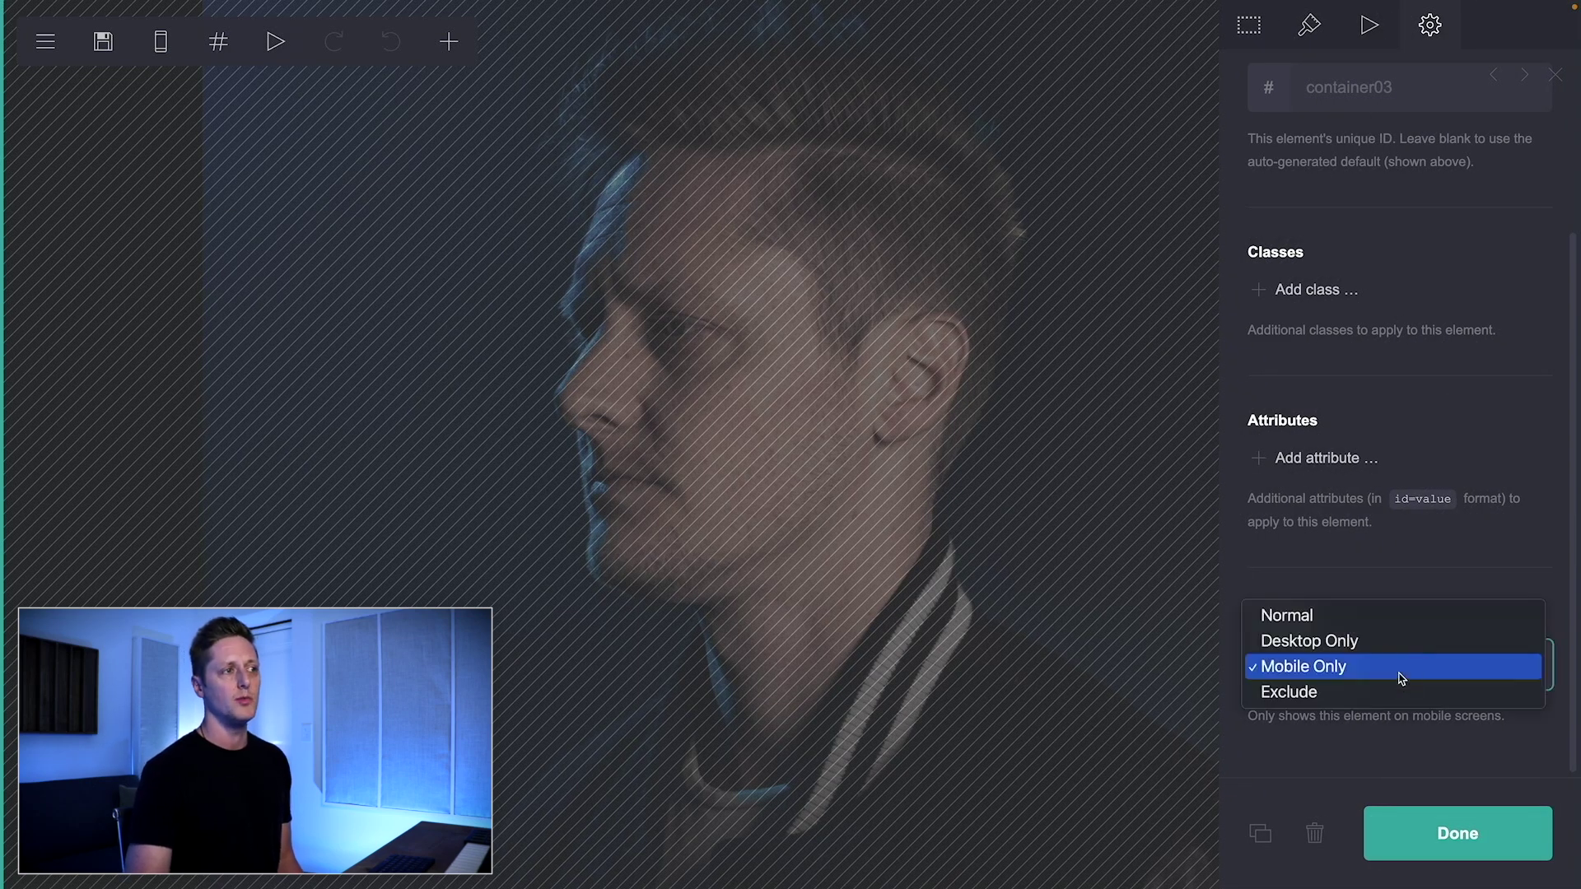
click(1398, 669)
- Select the footer mailing-list container and confirm its Visibility is Mobile Only
scroll(948, 652, down, 3)
scroll(947, 652, down, 5)
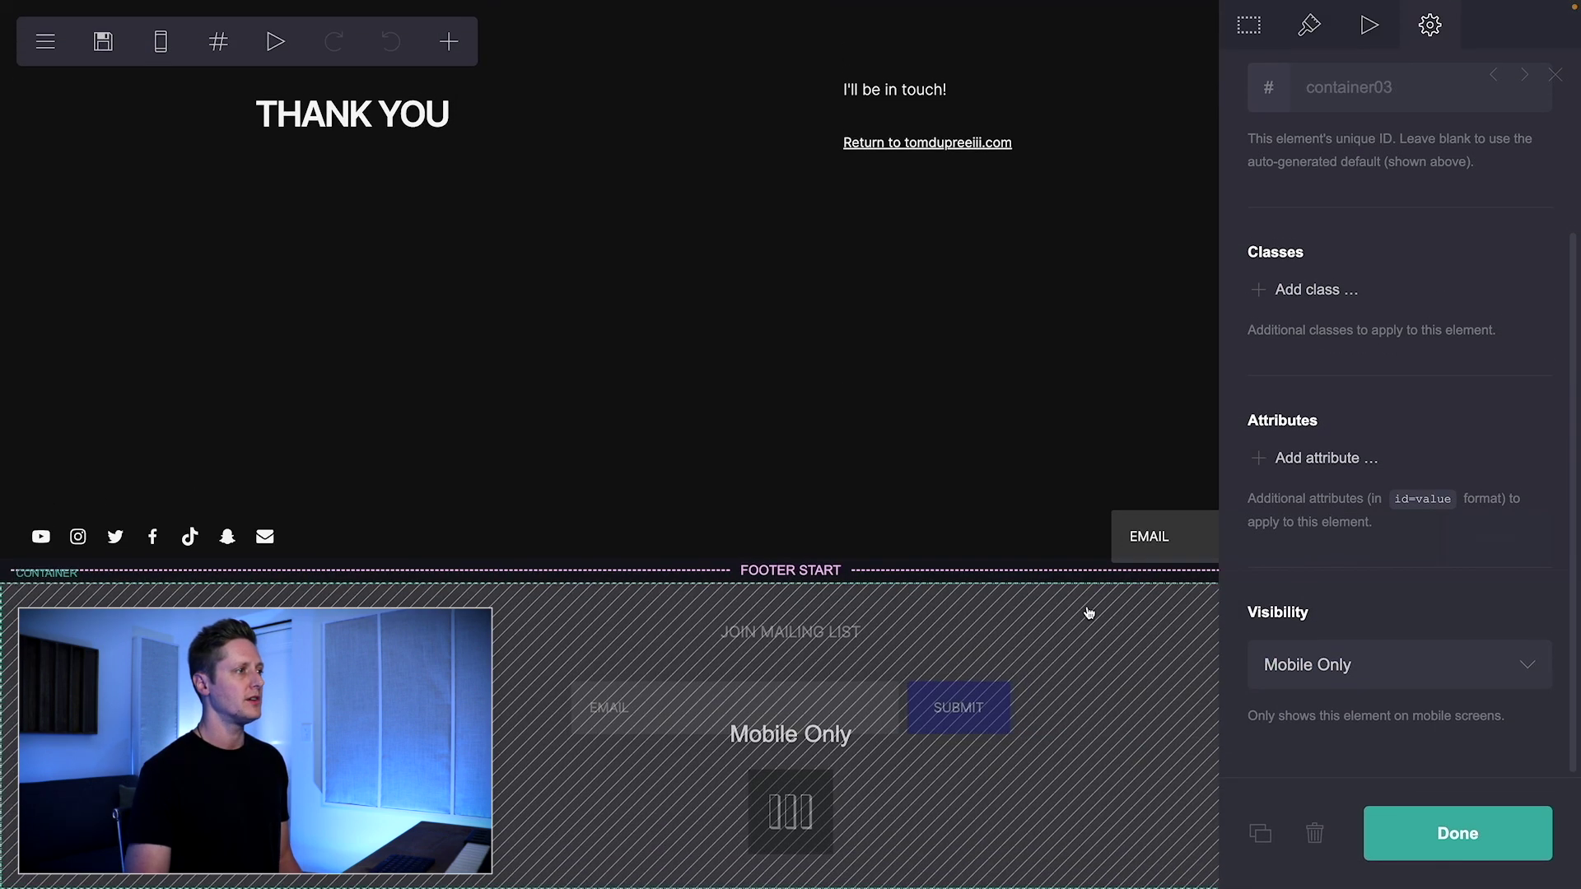
click(1088, 613)
scroll(1424, 473, down, 1)
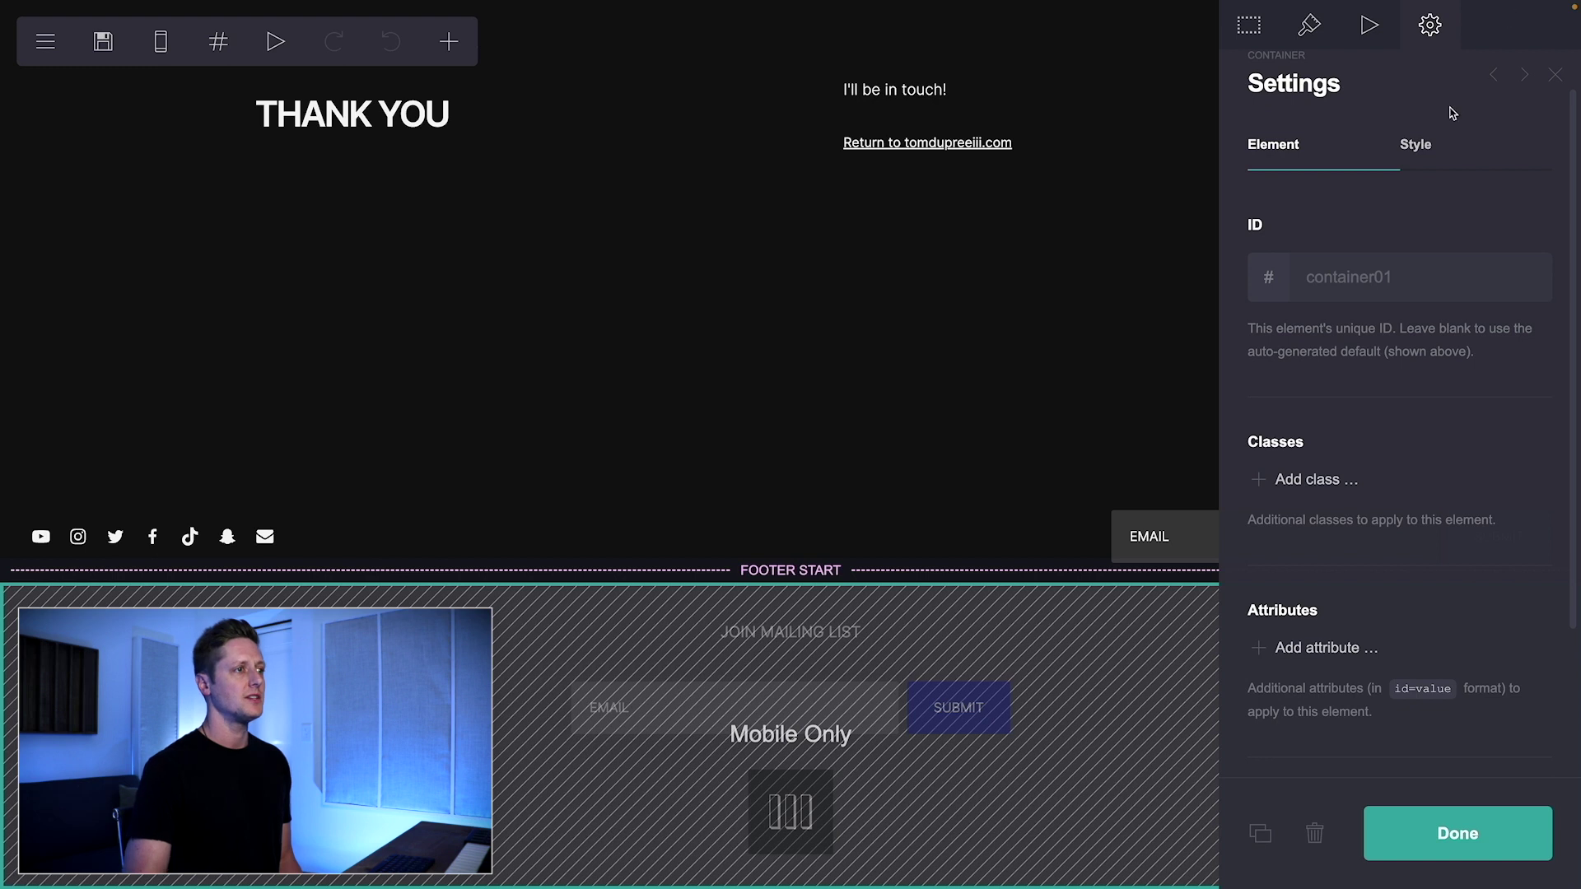
scroll(1381, 503, down, 3)
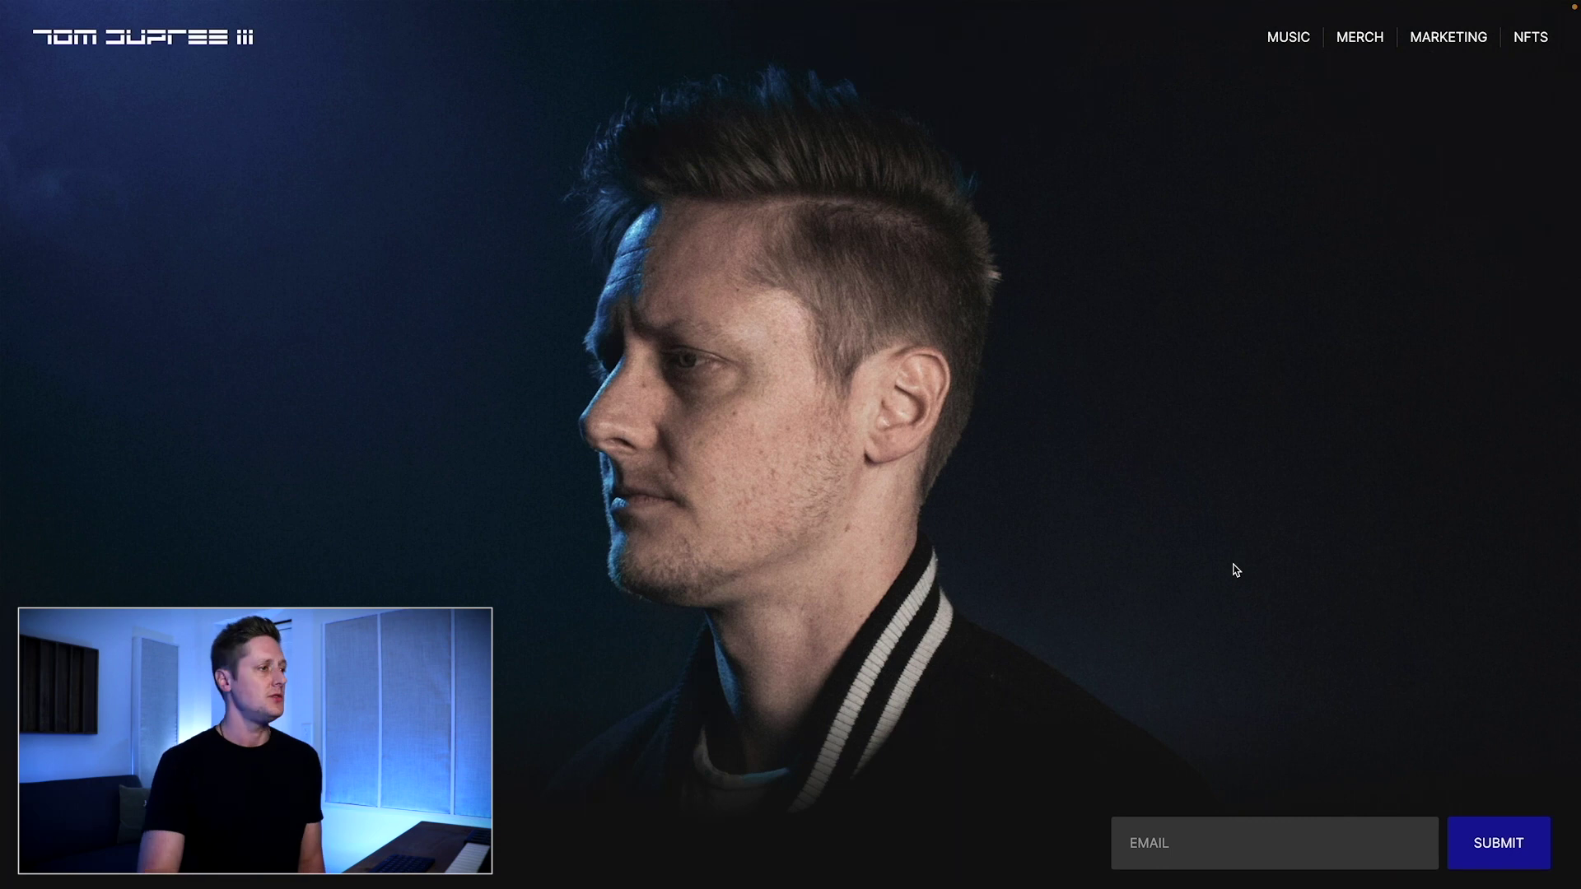
scroll(1212, 601, up, 2)
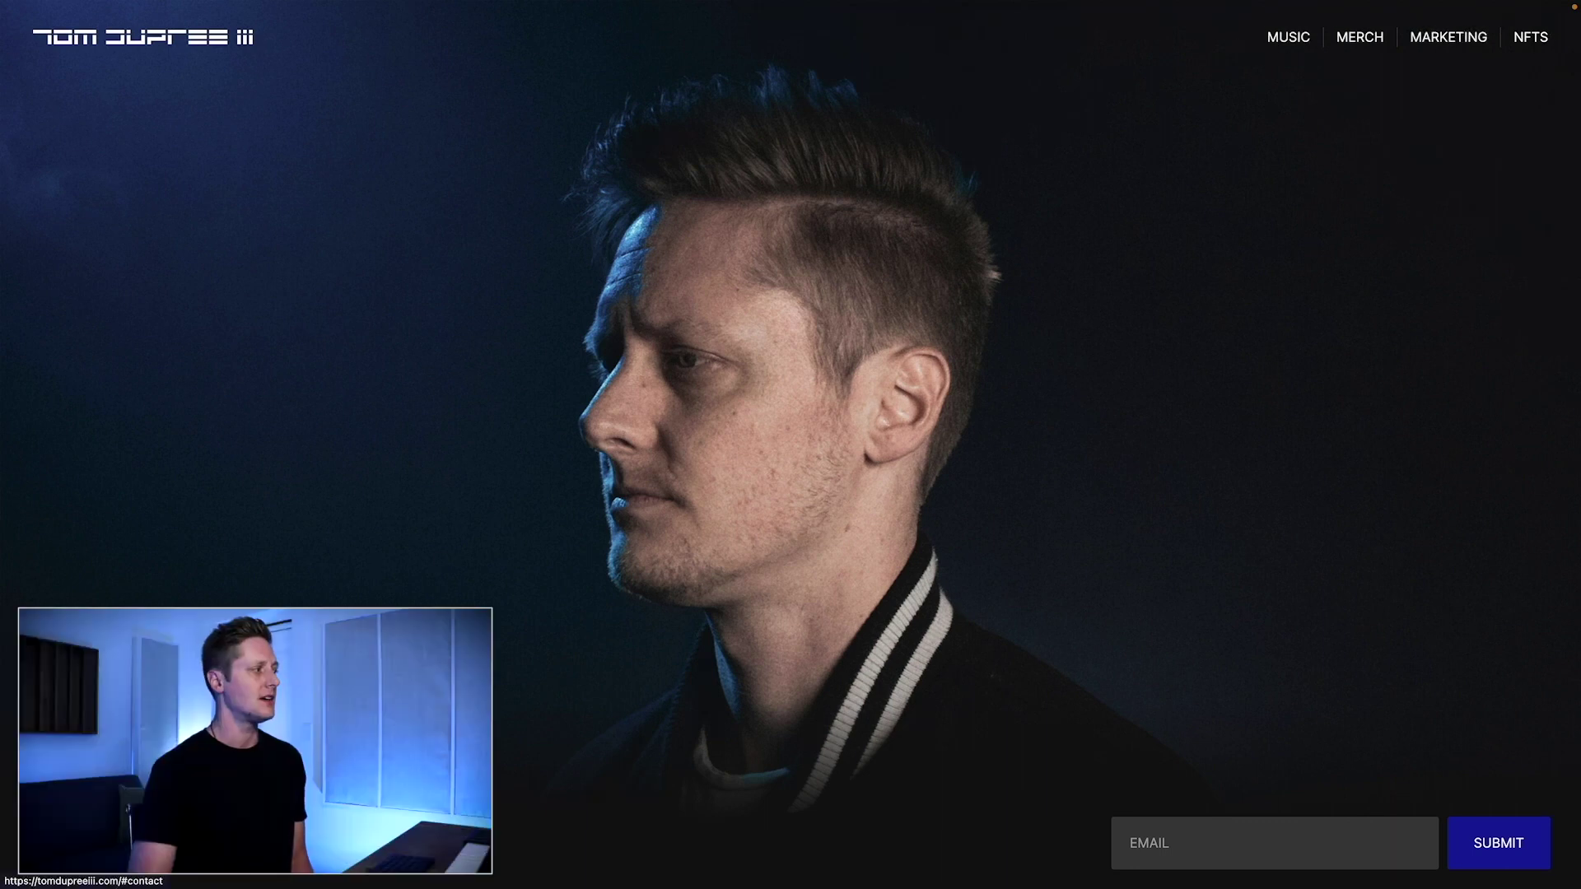
click(469, 839)
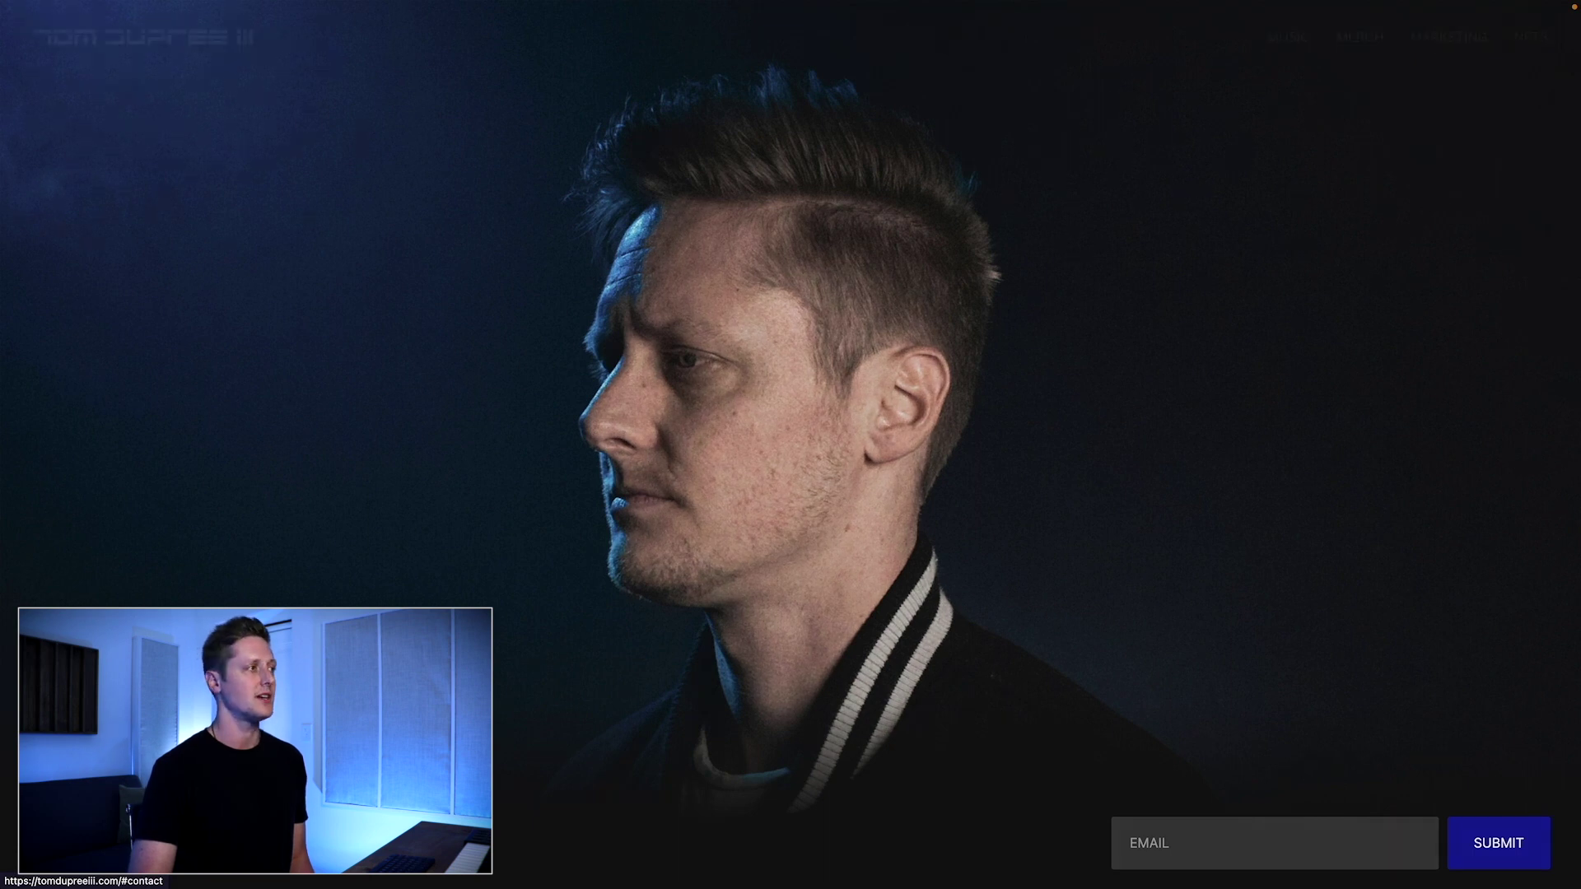
click(863, 650)
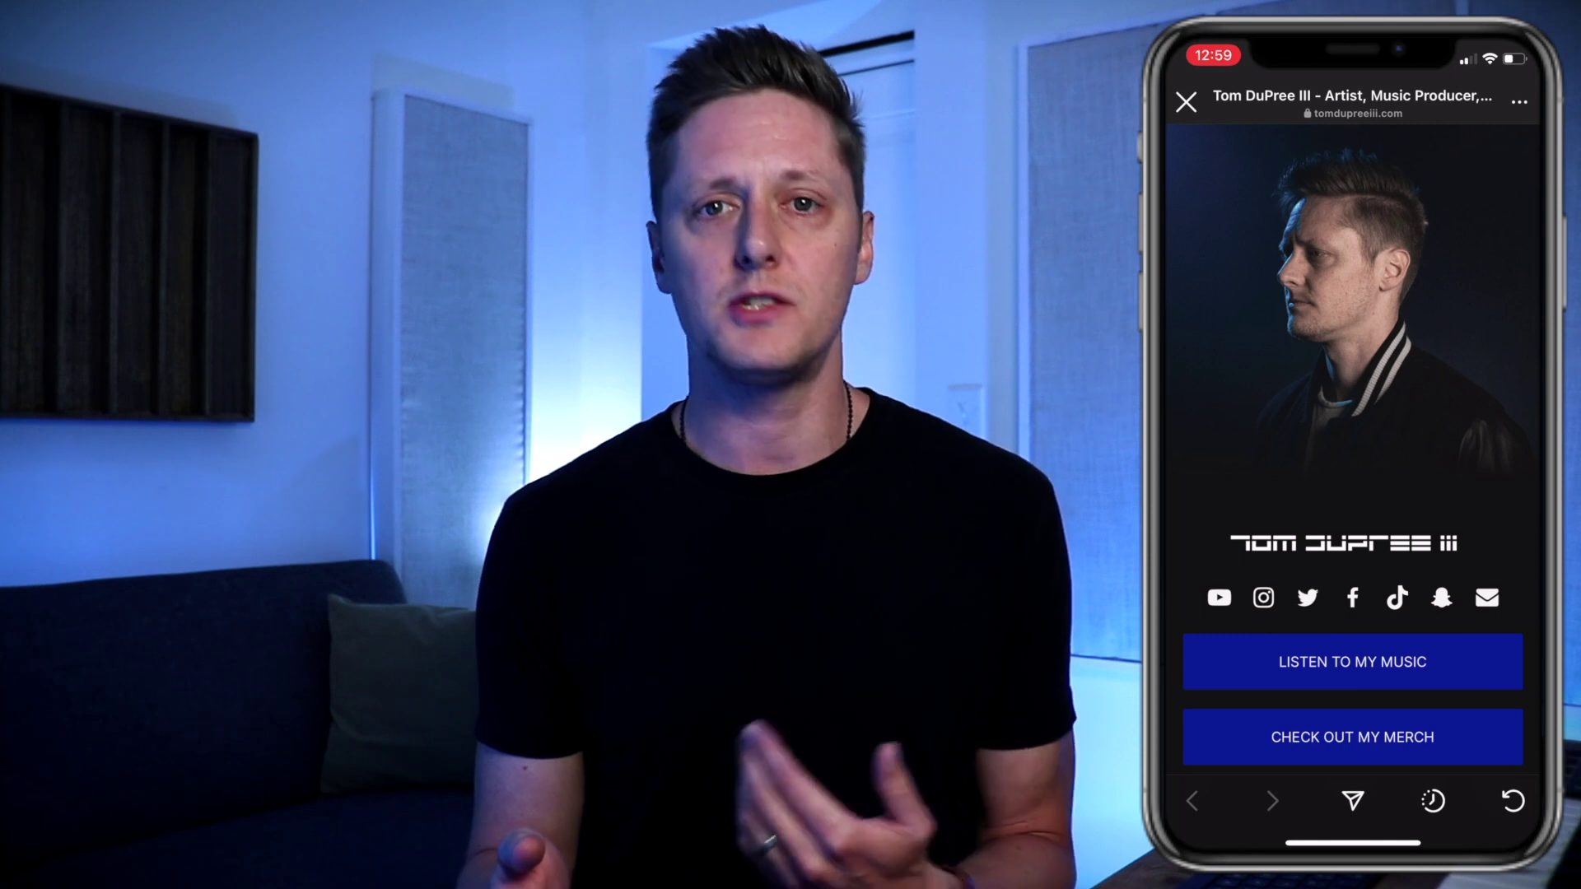
- Scroll the live site on the phone down to the Marketing and NFTs buttons and mailing-list form
scroll(1353, 467, down, 3)
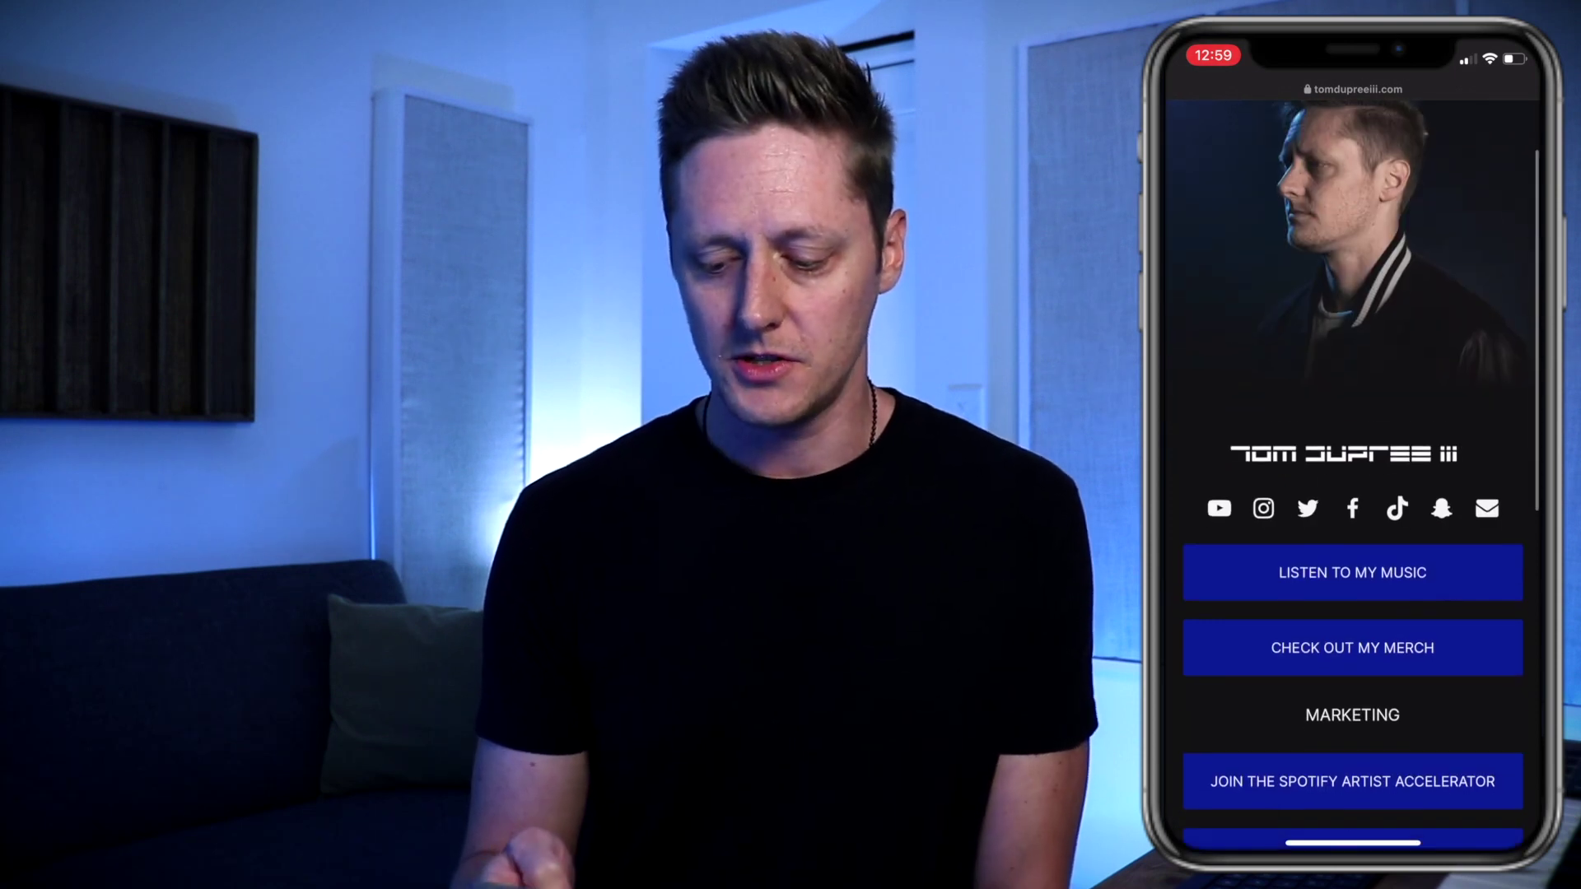
scroll(1353, 467, up, 4)
scroll(1353, 449, down, 3)
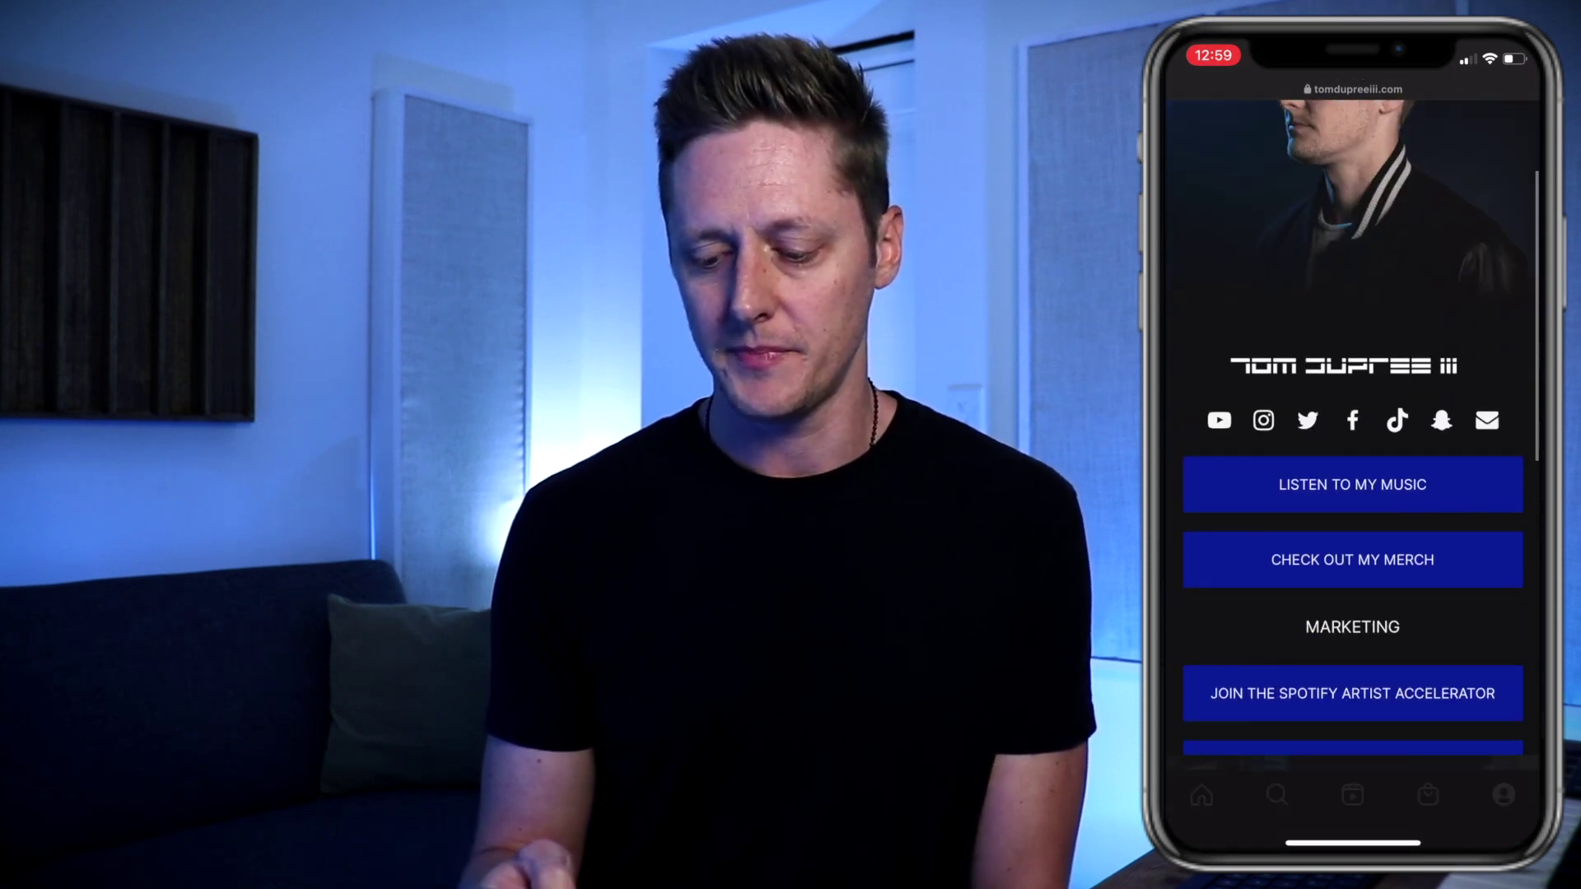
scroll(1353, 427, down, 5)
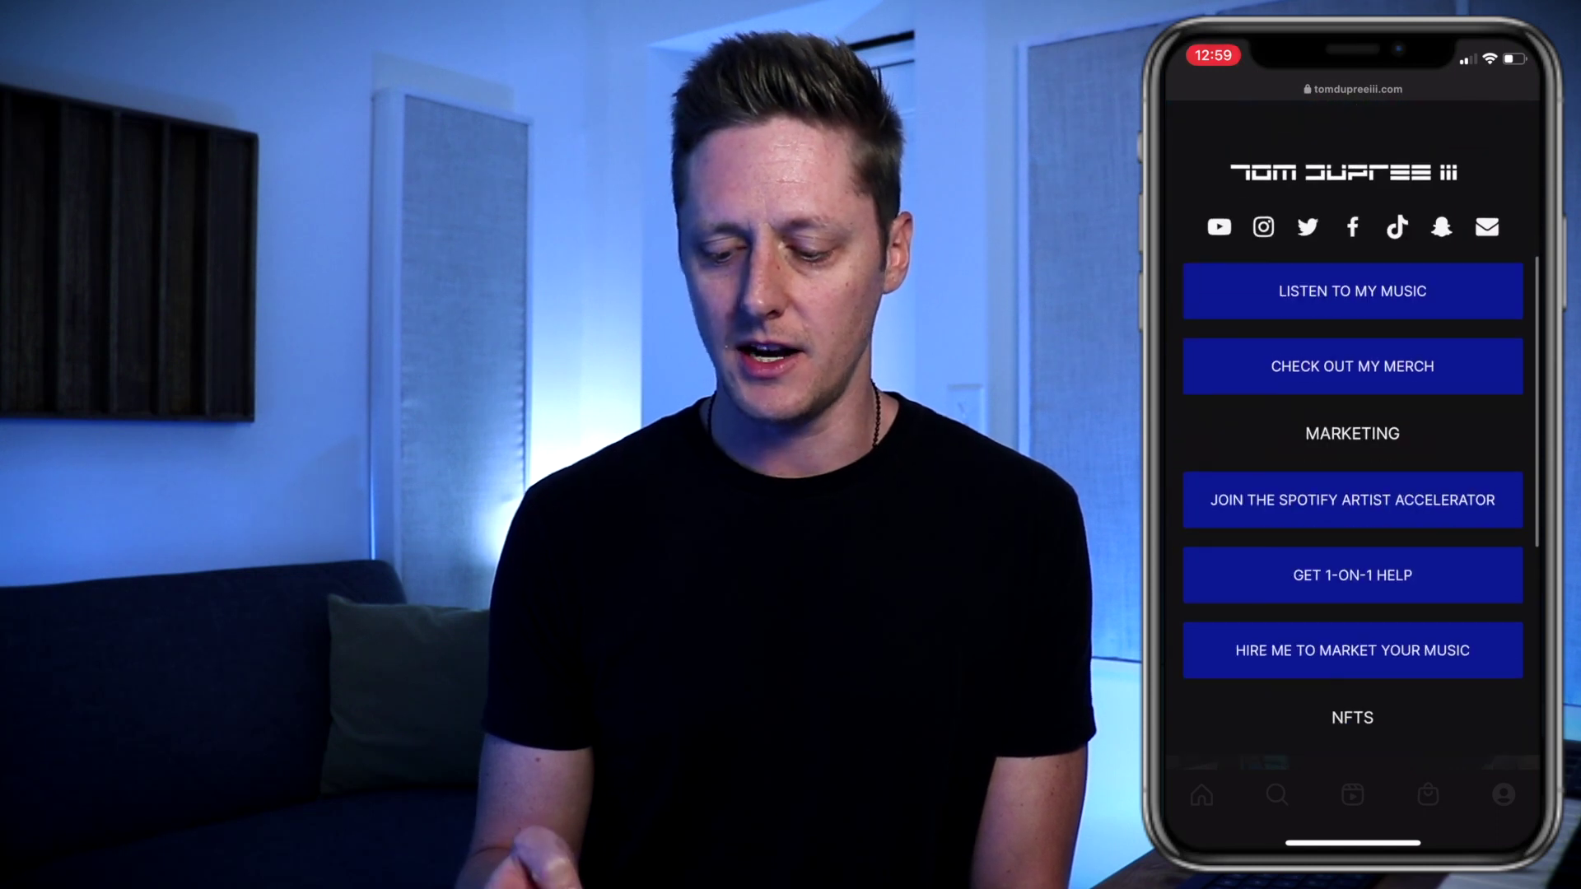
scroll(1353, 428, down, 2)
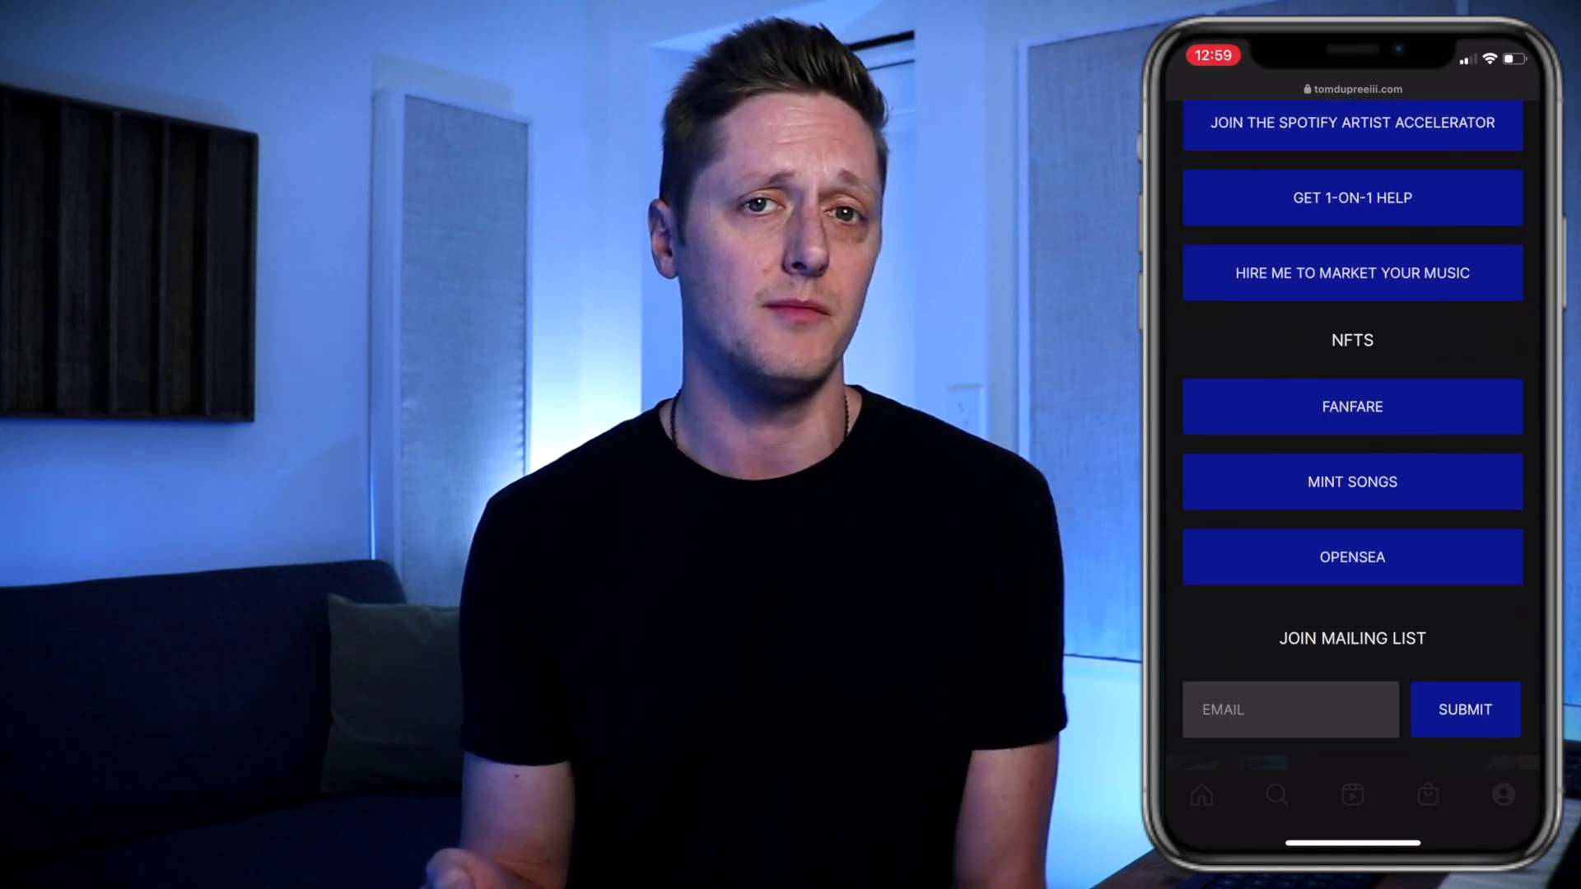
scroll(1352, 427, down, 1)
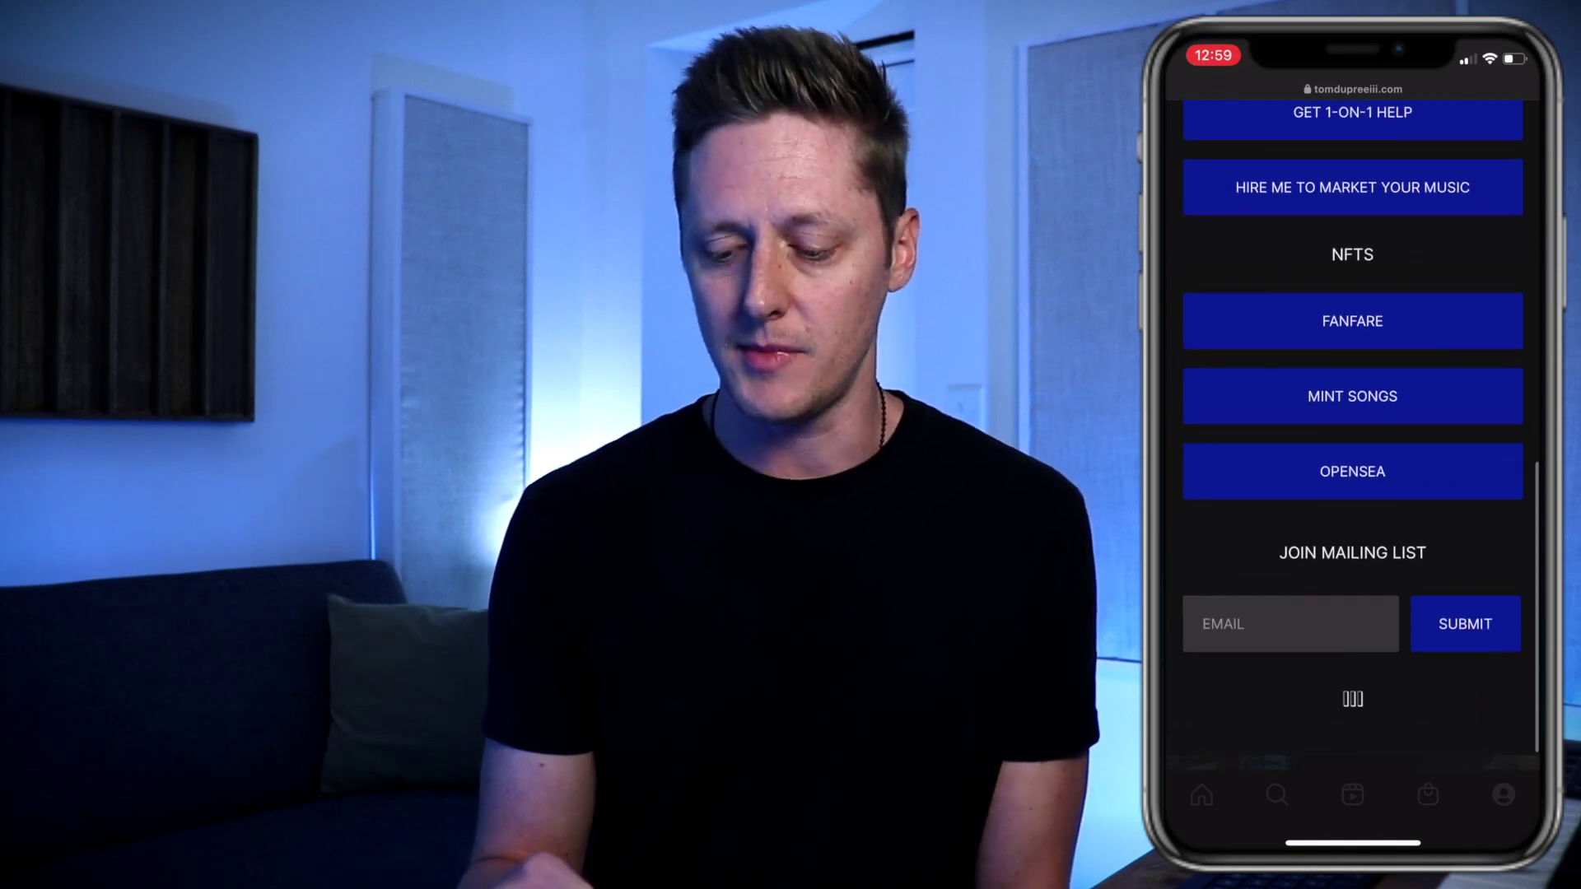